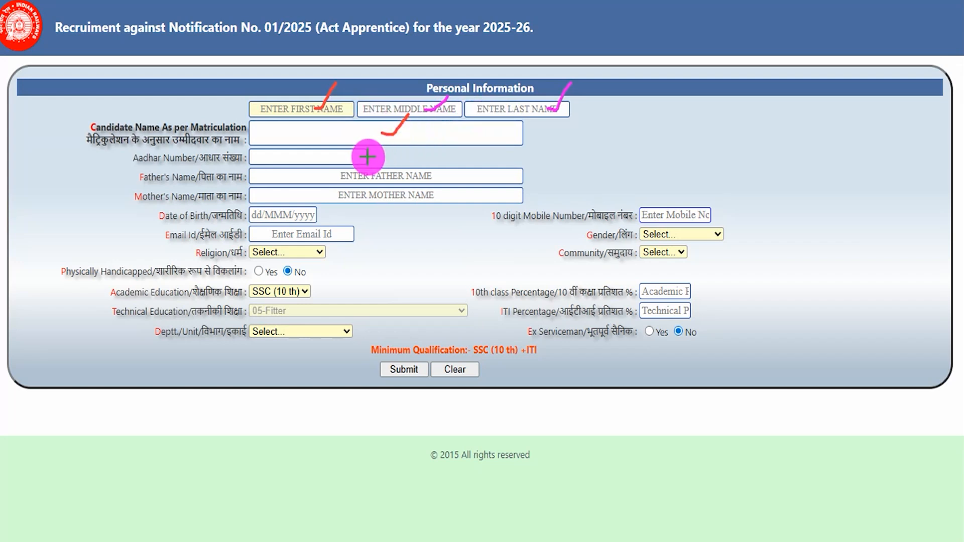
{"action": "left_click_drag", "start_coordinate": [356, 157], "coordinate": [380, 139]}
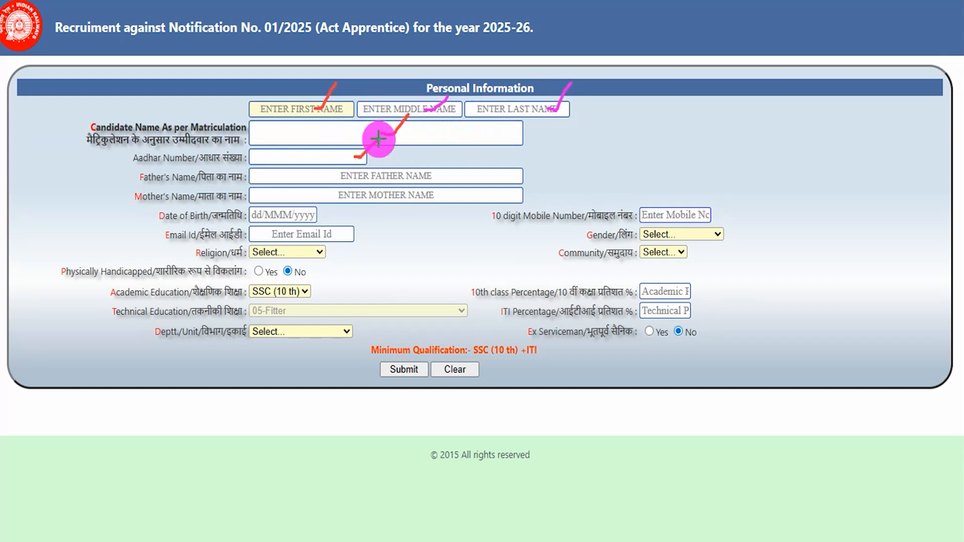
{"action": "left_click_drag", "start_coordinate": [298, 177], "coordinate": [324, 152]}
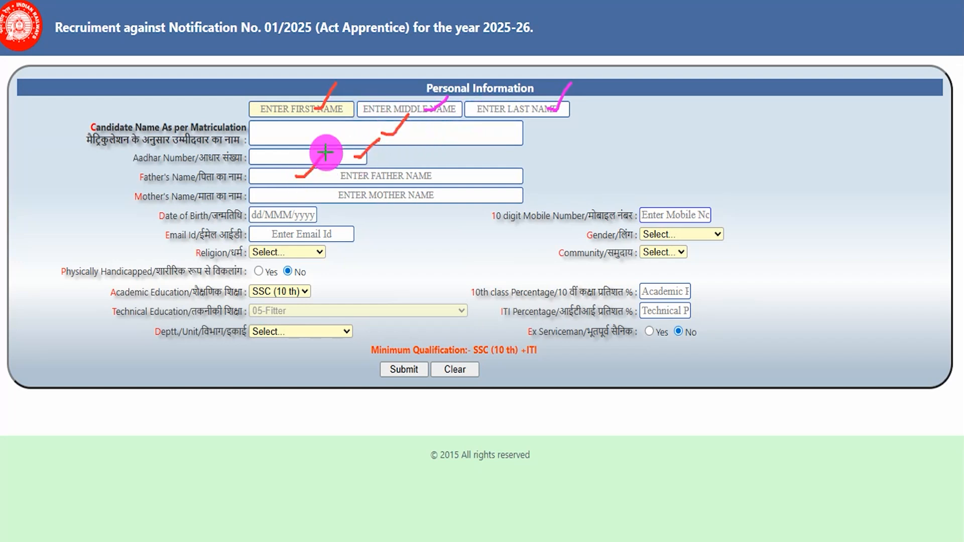
{"action": "left_click_drag", "start_coordinate": [493, 198], "coordinate": [512, 184]}
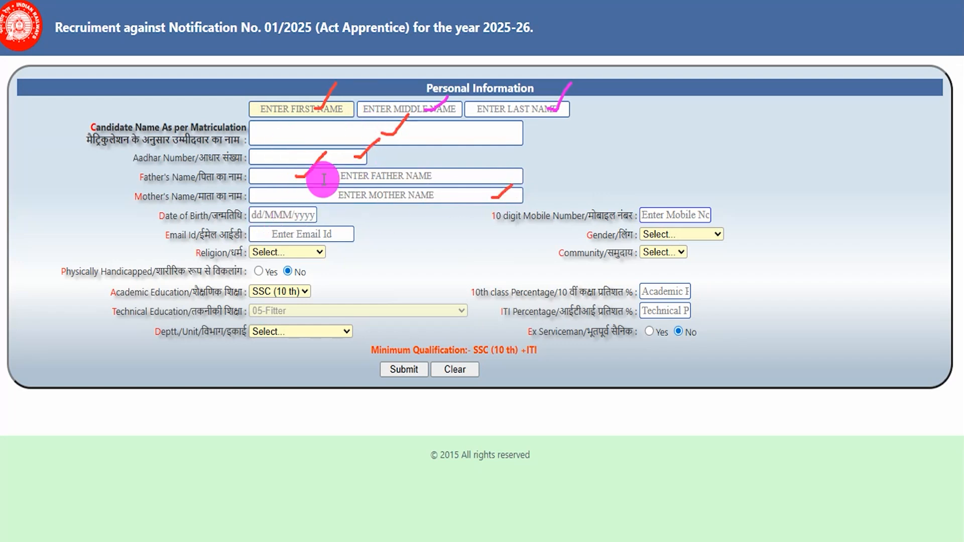
{"action": "left_click", "coordinate": [295, 216]}
{"action": "left_click", "coordinate": [422, 227]}
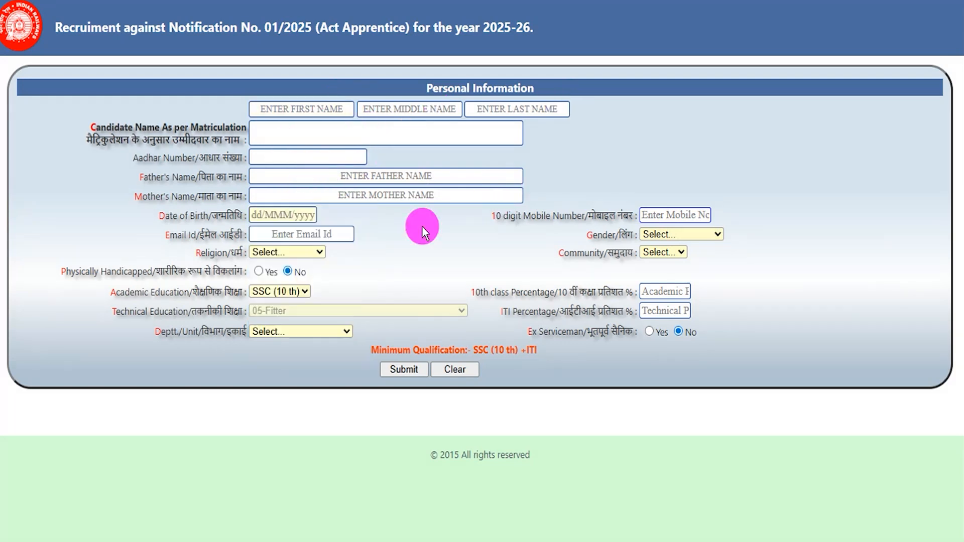
{"action": "left_click_drag", "start_coordinate": [349, 232], "coordinate": [370, 218]}
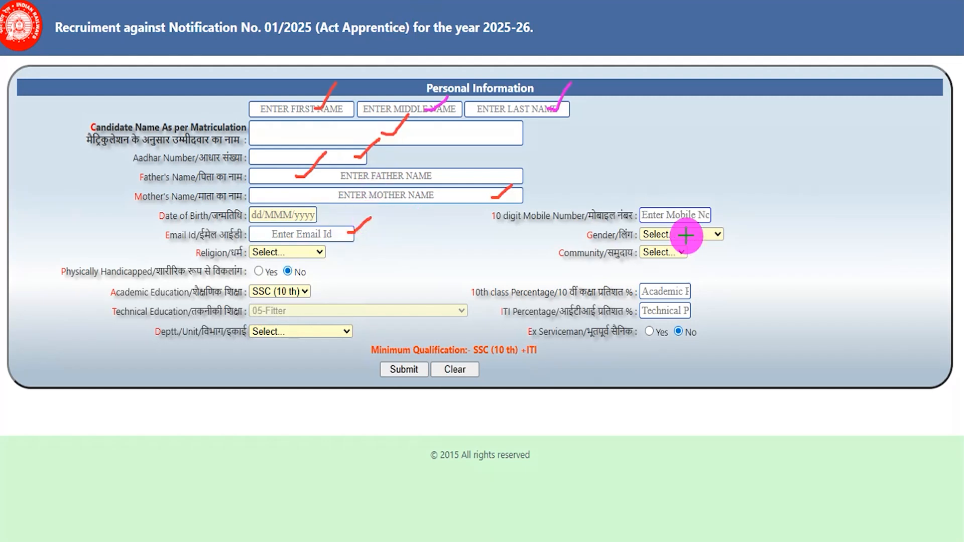
{"action": "left_click_drag", "start_coordinate": [686, 215], "coordinate": [718, 194]}
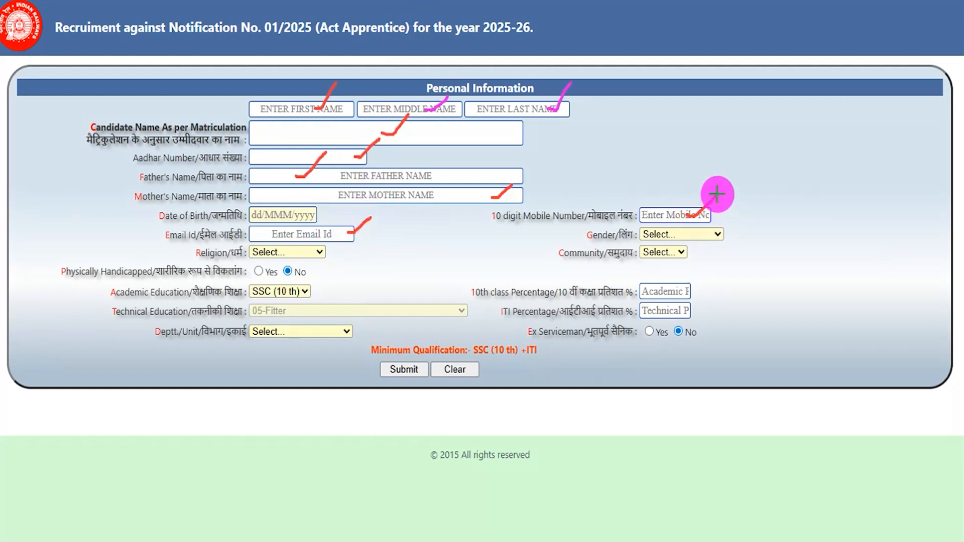
{"action": "key", "text": "Escape"}
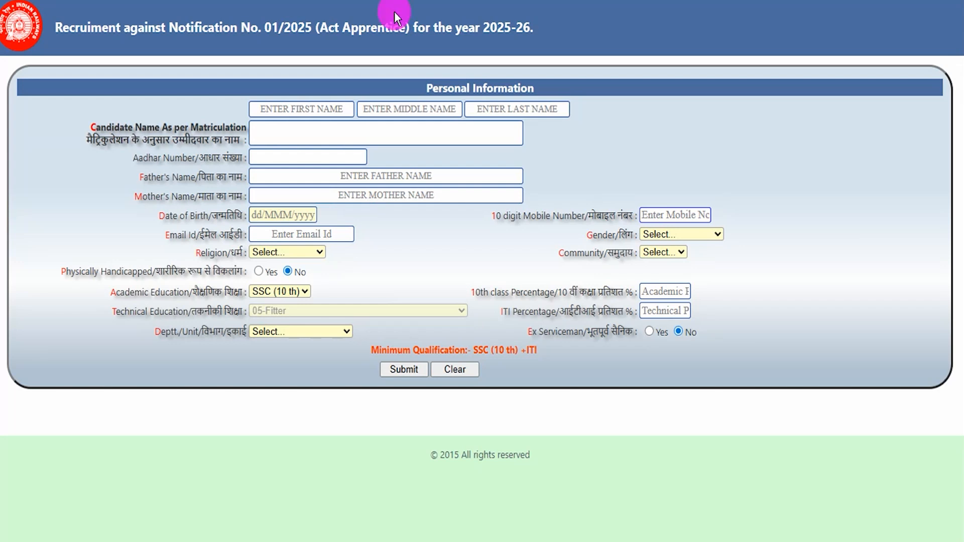
Set the religion to HINDU and the gender to MALE in the personal information form.
{"action": "left_click", "coordinate": [297, 251]}
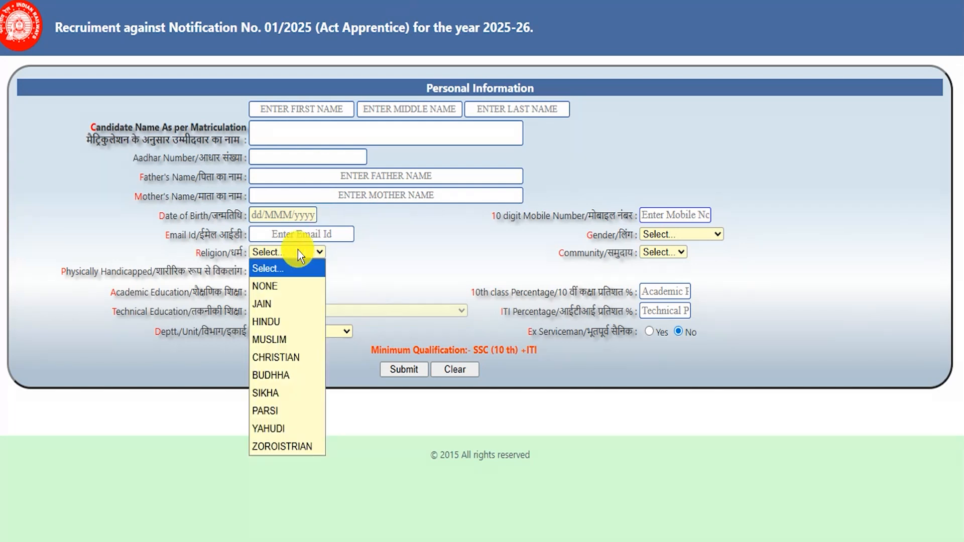
{"action": "left_click", "coordinate": [275, 322]}
{"action": "left_click", "coordinate": [658, 234]}
{"action": "left_click", "coordinate": [661, 267]}
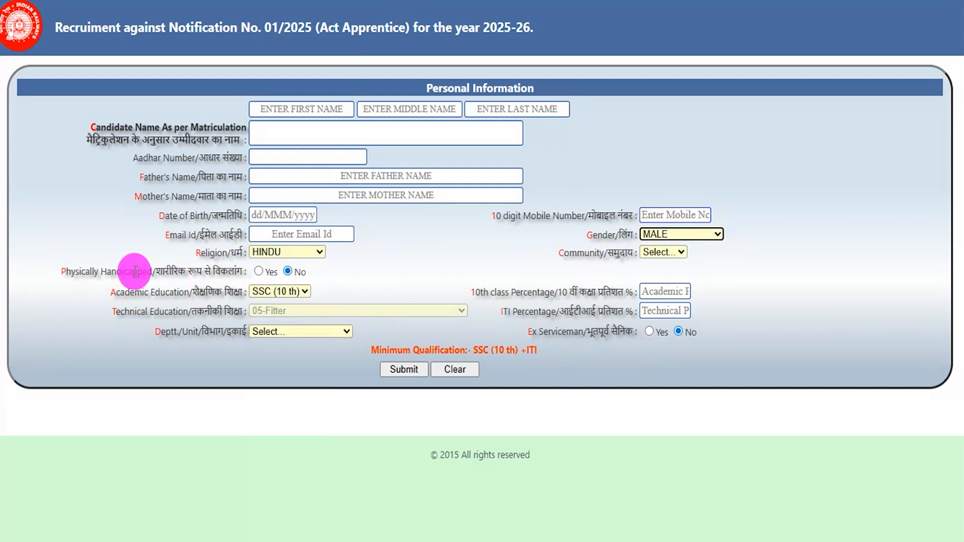
Reveal the disability detail fields by marking Physically Handicapped as Yes, and set it back to No.
{"action": "left_click_drag", "start_coordinate": [130, 267], "coordinate": [72, 272]}
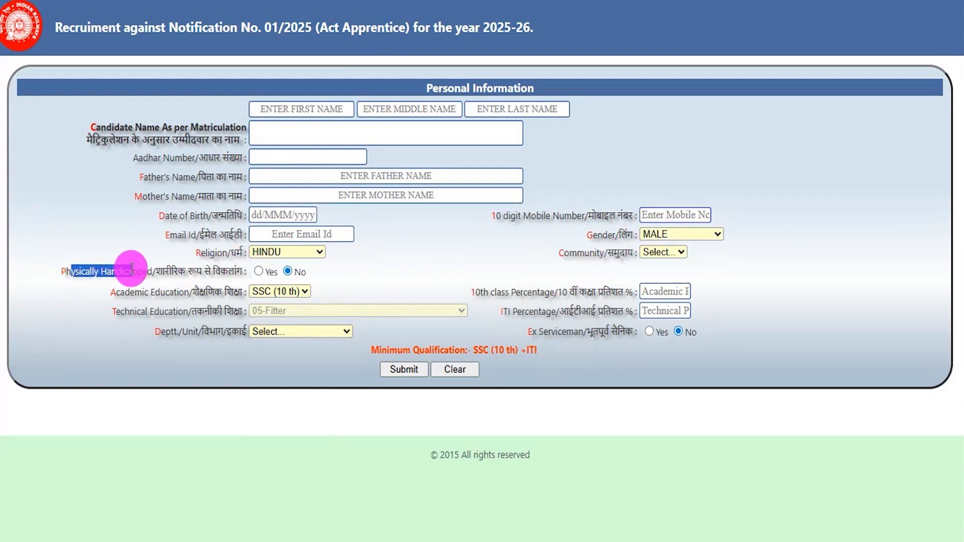
{"action": "left_click", "coordinate": [257, 272]}
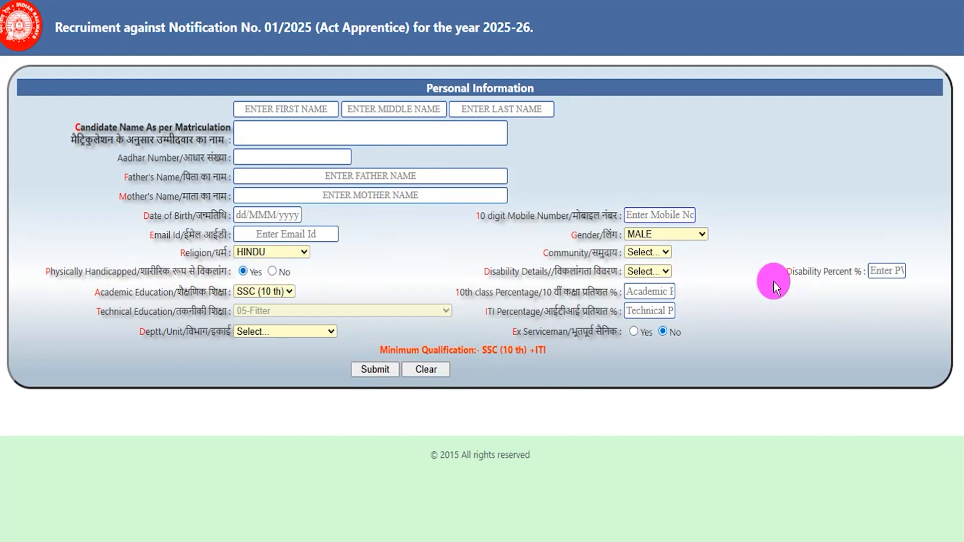
{"action": "left_click", "coordinate": [275, 271]}
Set the community to SC and keep SSC (10 th) as the academic education.
{"action": "left_click", "coordinate": [674, 253]}
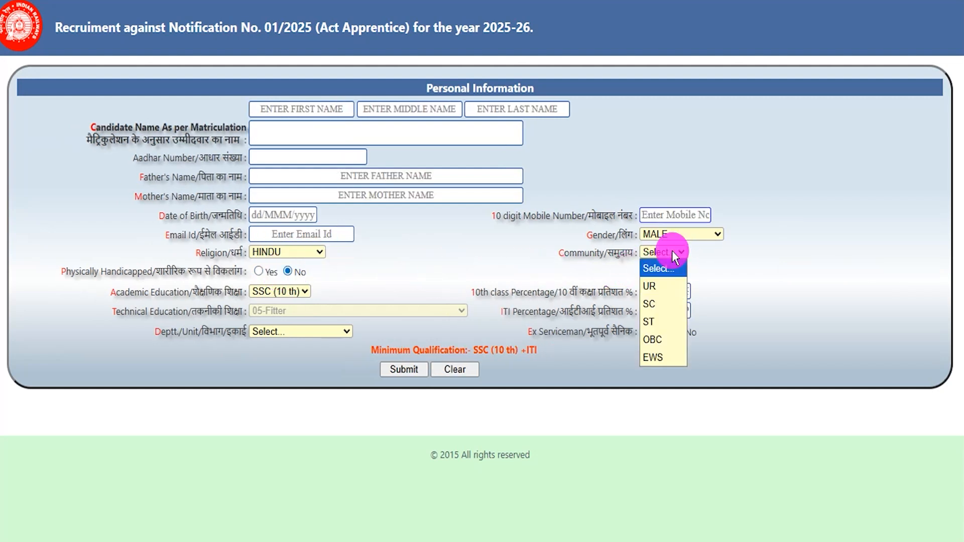
{"action": "left_click", "coordinate": [661, 304]}
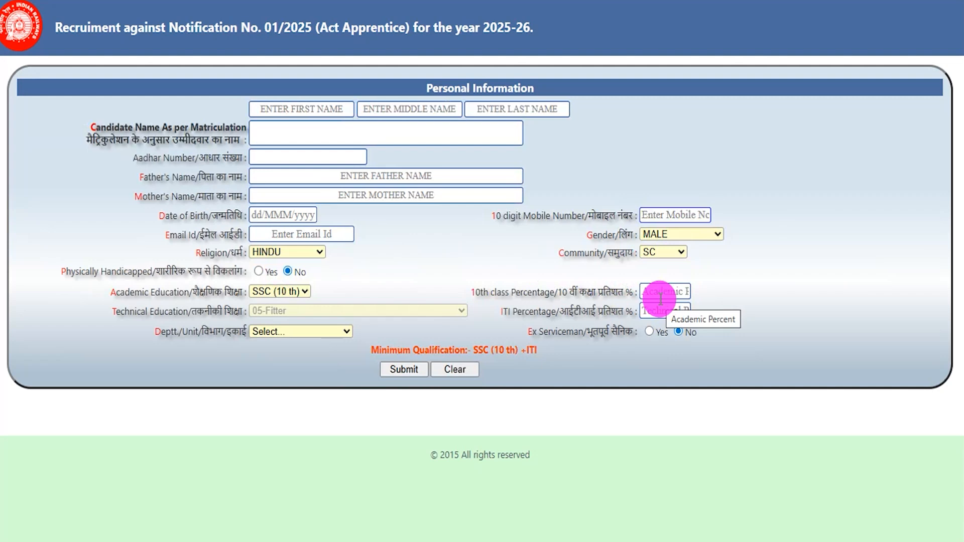
{"action": "left_click_drag", "start_coordinate": [126, 295], "coordinate": [198, 292]}
{"action": "left_click", "coordinate": [304, 293]}
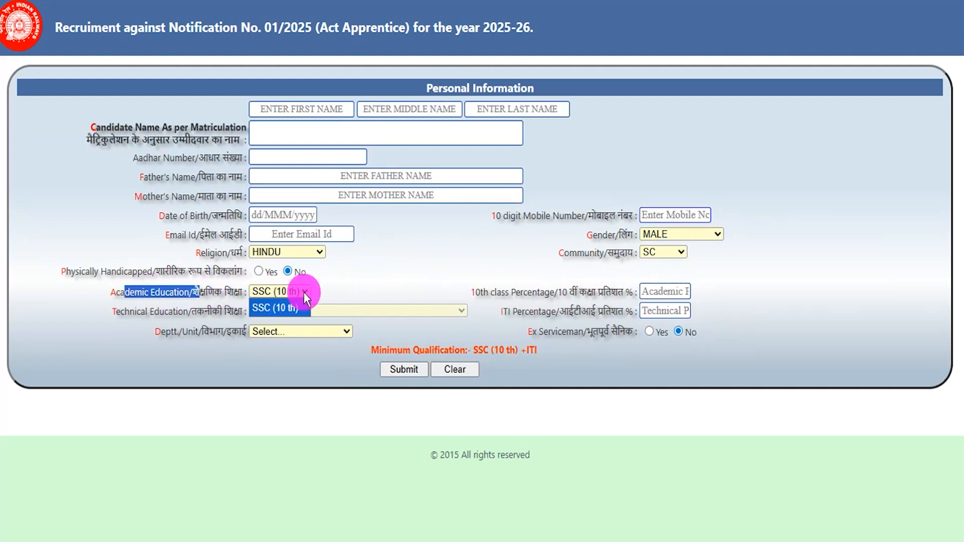
{"action": "left_click", "coordinate": [303, 292]}
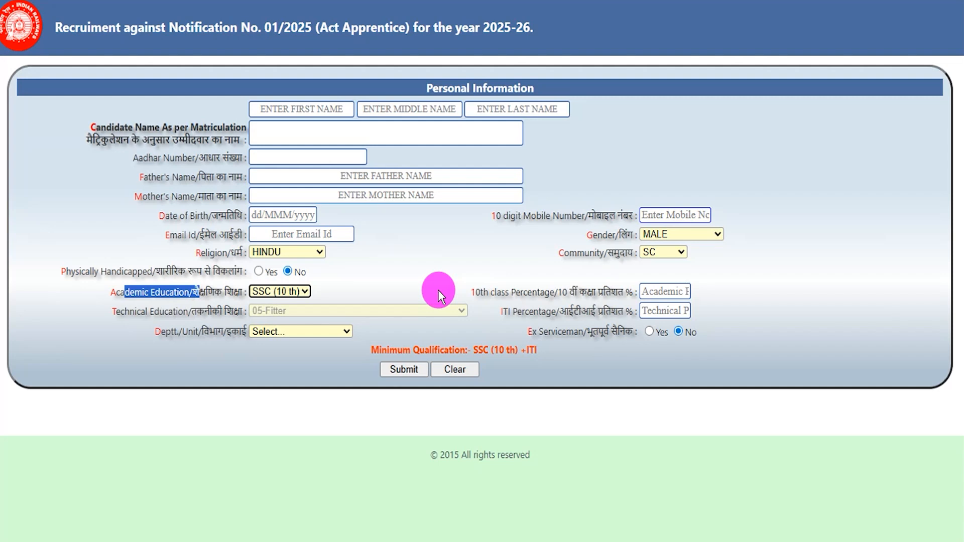
Enter 80.00 as the 10th class percentage and 75.00 as the ITI percentage.
{"action": "left_click_drag", "start_coordinate": [505, 292], "coordinate": [668, 289]}
{"action": "left_click", "coordinate": [668, 289]}
{"action": "type", "text": "80.00"}
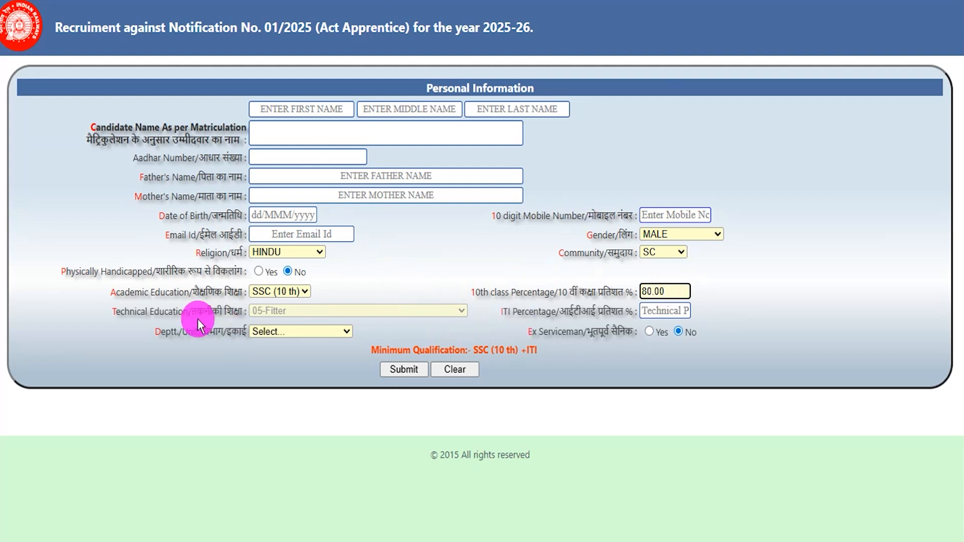
{"action": "left_click_drag", "start_coordinate": [120, 312], "coordinate": [295, 309]}
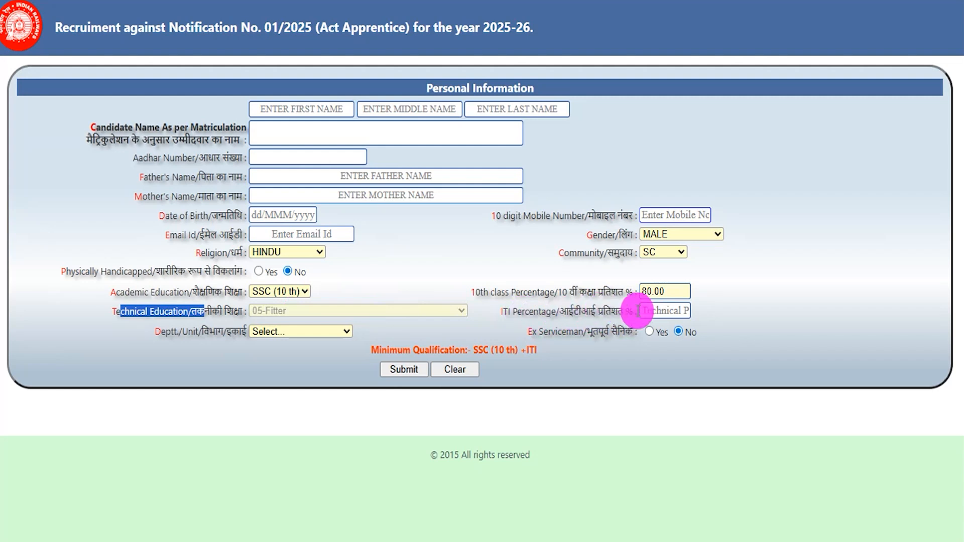
{"action": "left_click", "coordinate": [655, 310]}
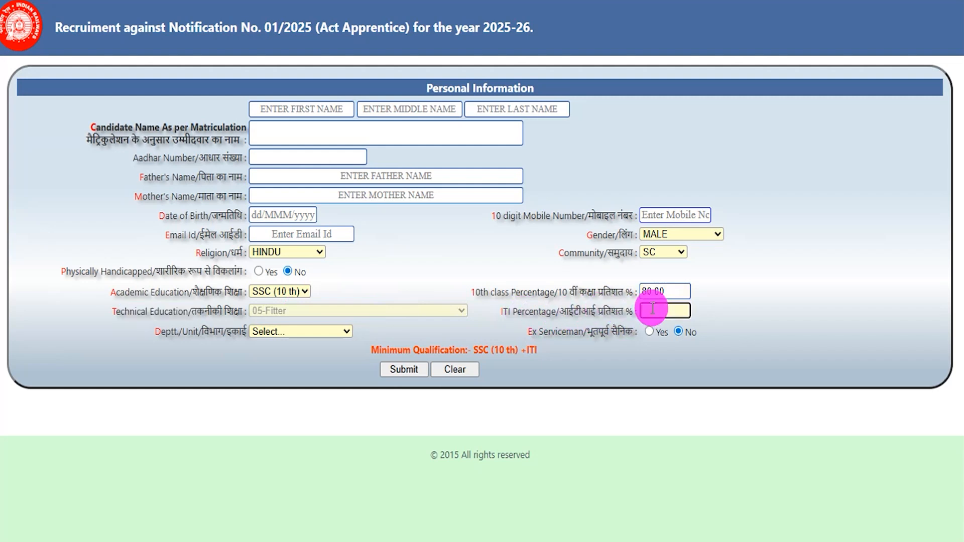
{"action": "type", "text": "75.00"}
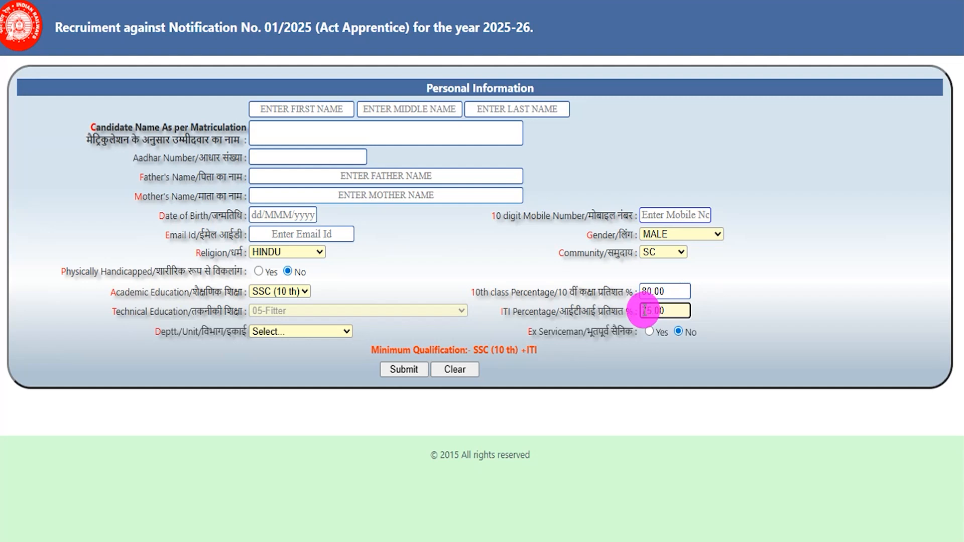
Choose JABALPUR DIVISION as the department unit, and switch Ex Serviceman to Yes and back to No.
{"action": "left_click", "coordinate": [292, 335]}
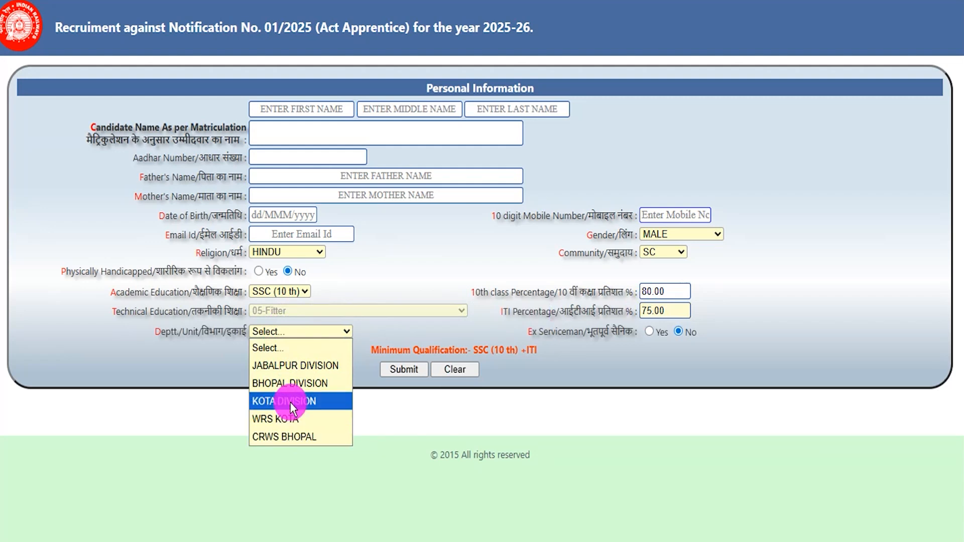
{"action": "left_click", "coordinate": [313, 367]}
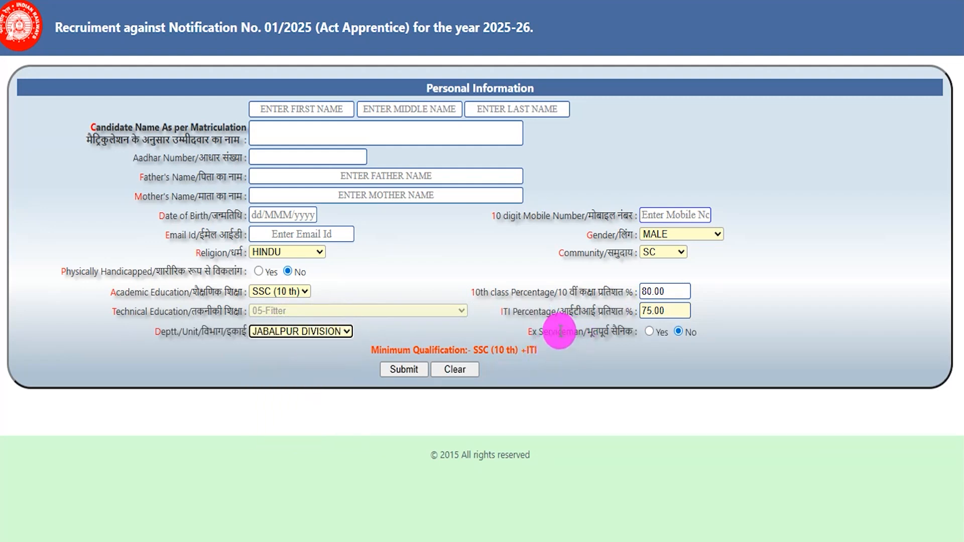
{"action": "left_click_drag", "start_coordinate": [538, 332], "coordinate": [574, 333]}
{"action": "left_click", "coordinate": [649, 331]}
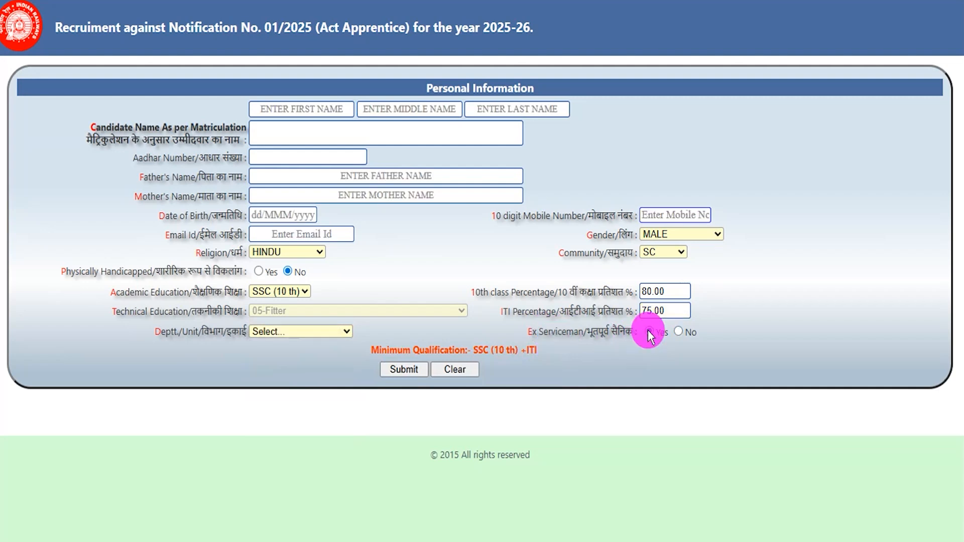
{"action": "left_click", "coordinate": [679, 331]}
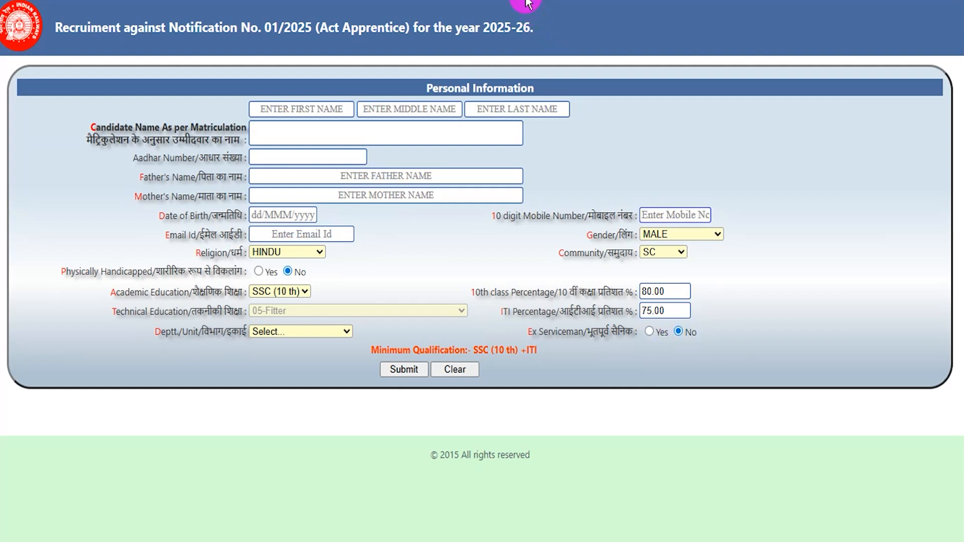
Submit the completed personal information form for registration.
{"action": "left_click_drag", "start_coordinate": [201, 368], "coordinate": [328, 368]}
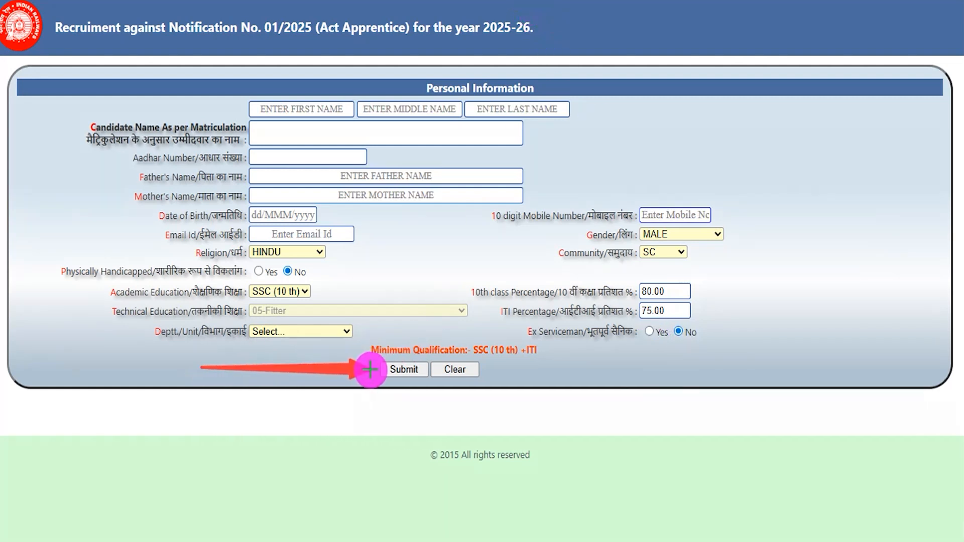
{"action": "left_click", "coordinate": [396, 370]}
{"action": "left_click_drag", "start_coordinate": [555, 103], "coordinate": [618, 58]}
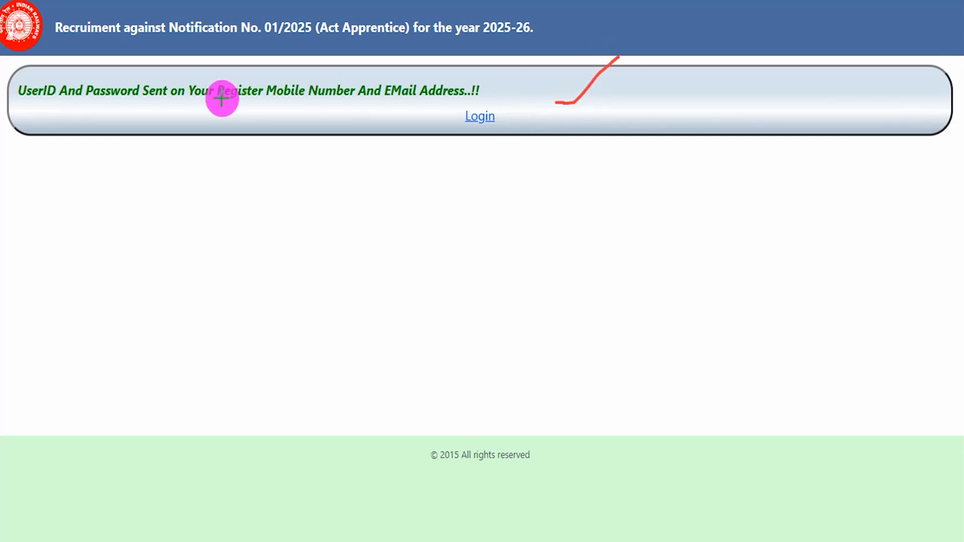
{"action": "left_click_drag", "start_coordinate": [82, 109], "coordinate": [122, 76]}
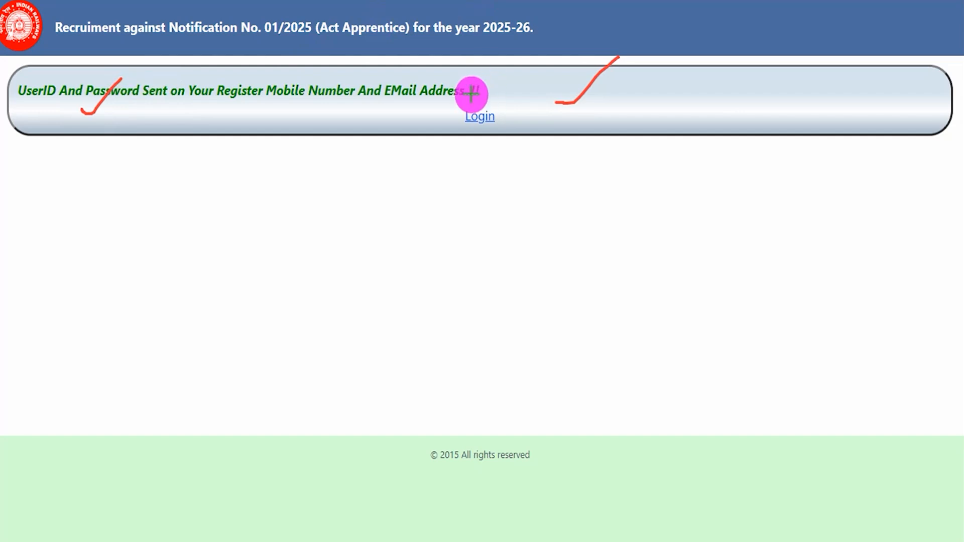
{"action": "left_click_drag", "start_coordinate": [447, 100], "coordinate": [513, 138]}
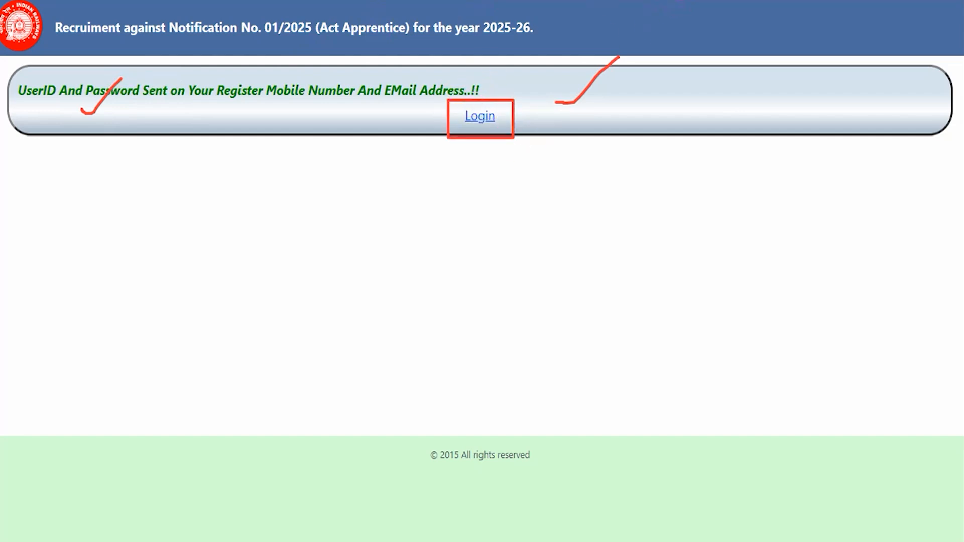
{"action": "key", "text": "Escape"}
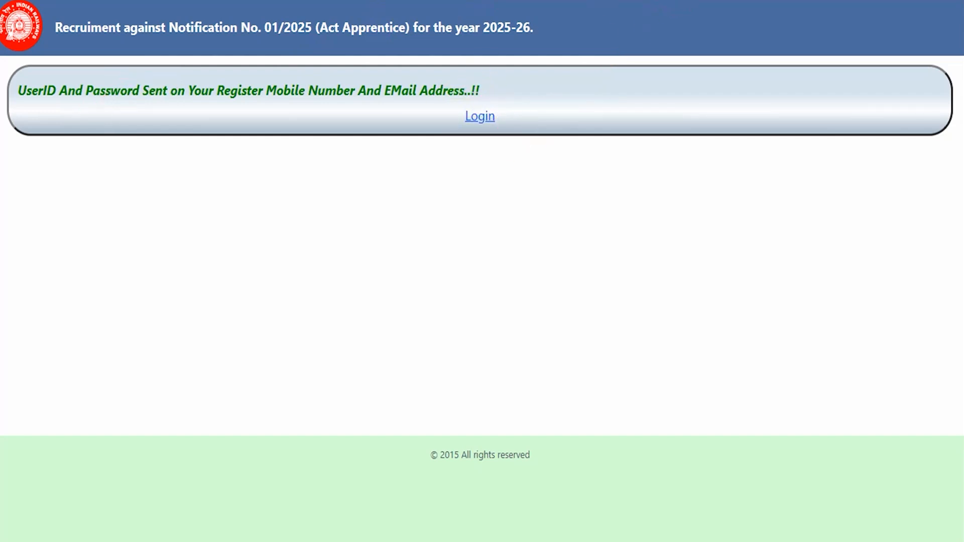
Open the candidate login page from the registration confirmation.
{"action": "left_click", "coordinate": [477, 116]}
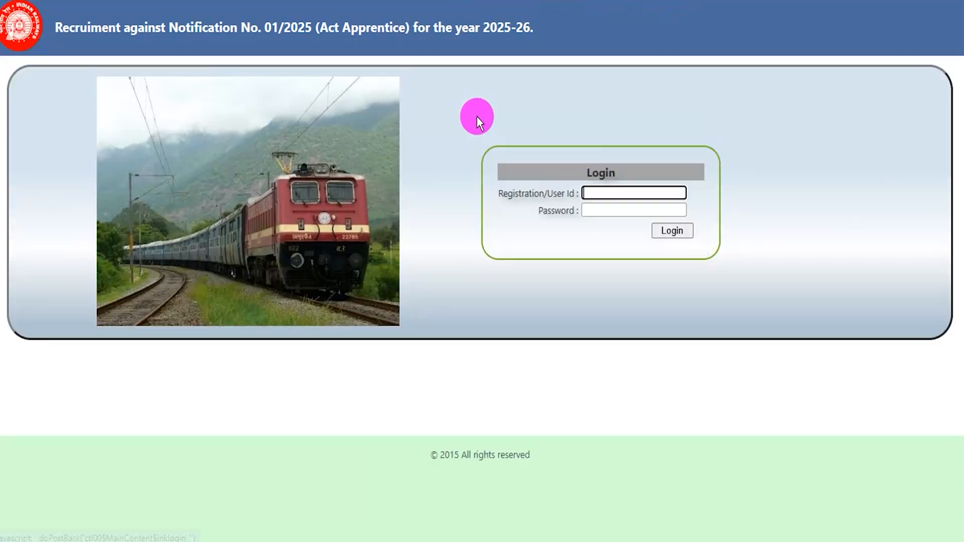
{"action": "key", "text": "ctrl+2"}
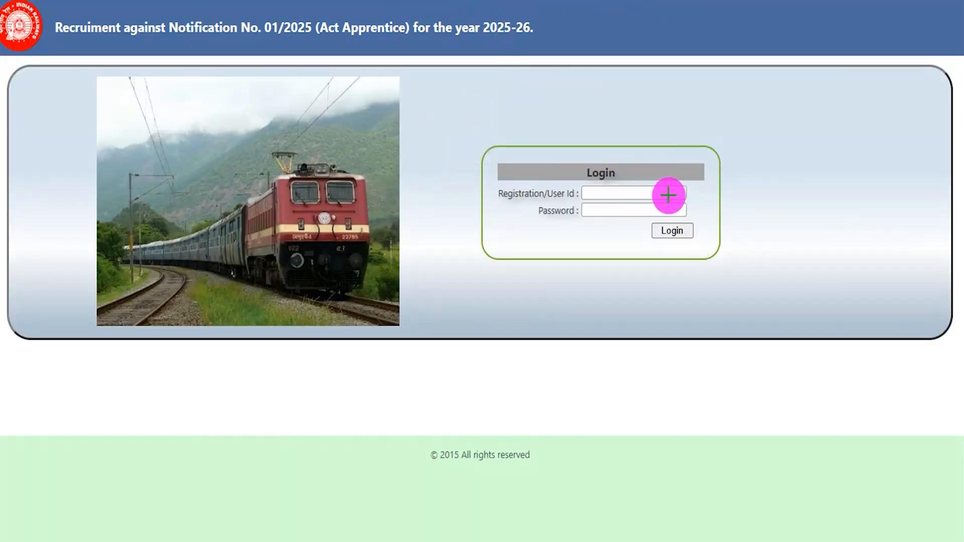
{"action": "left_click_drag", "start_coordinate": [669, 197], "coordinate": [686, 154]}
{"action": "left_click_drag", "start_coordinate": [607, 210], "coordinate": [625, 186]}
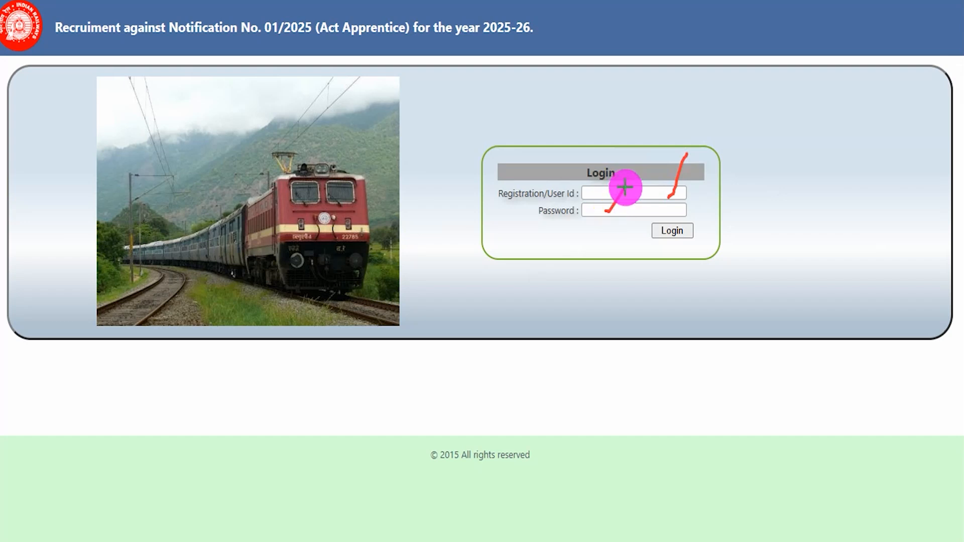
{"action": "left_click_drag", "start_coordinate": [860, 230], "coordinate": [725, 233]}
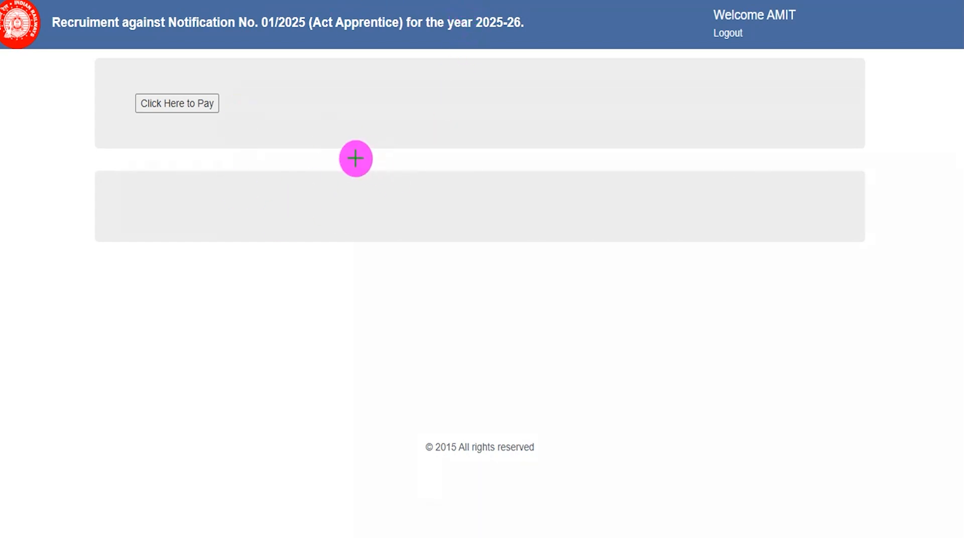
{"action": "mouse_move", "coordinate": [108, 76]}
{"action": "left_mouse_down"}
{"action": "mouse_move", "coordinate": [224, 97]}
{"action": "mouse_move", "coordinate": [260, 145]}
{"action": "left_mouse_up"}
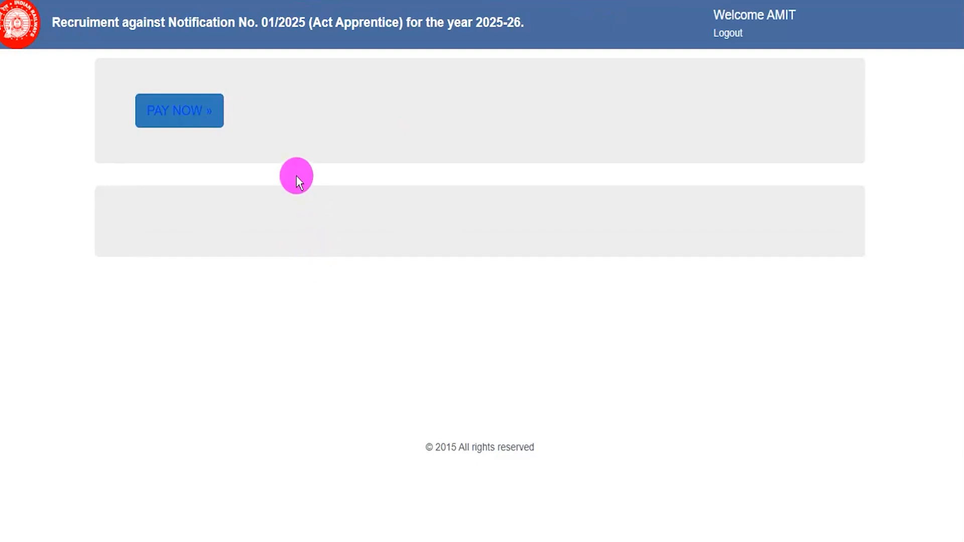
{"action": "left_click_drag", "start_coordinate": [107, 77], "coordinate": [260, 146]}
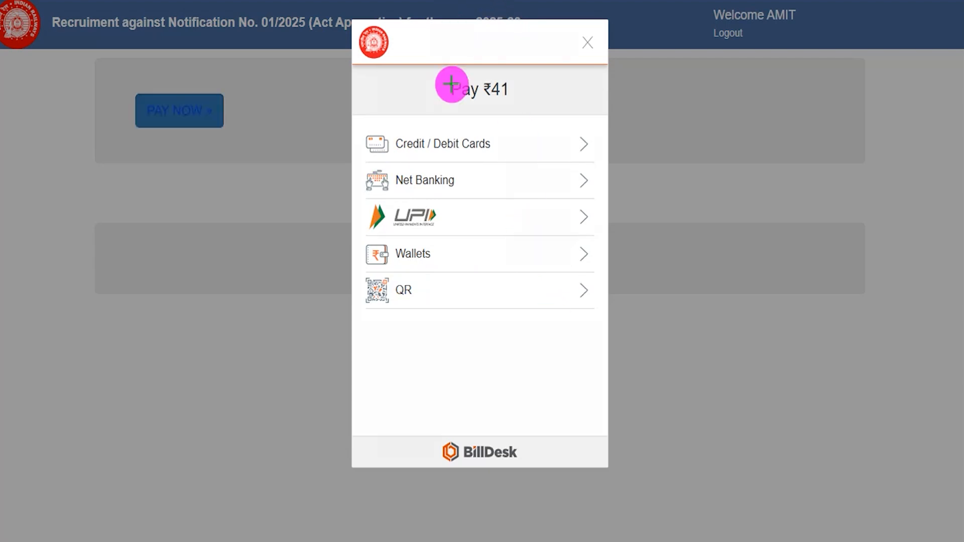
{"action": "left_click_drag", "start_coordinate": [495, 151], "coordinate": [529, 161]}
{"action": "mouse_move", "coordinate": [502, 213]}
{"action": "left_mouse_down"}
{"action": "mouse_move", "coordinate": [522, 197]}
{"action": "mouse_move", "coordinate": [488, 245]}
{"action": "left_mouse_up"}
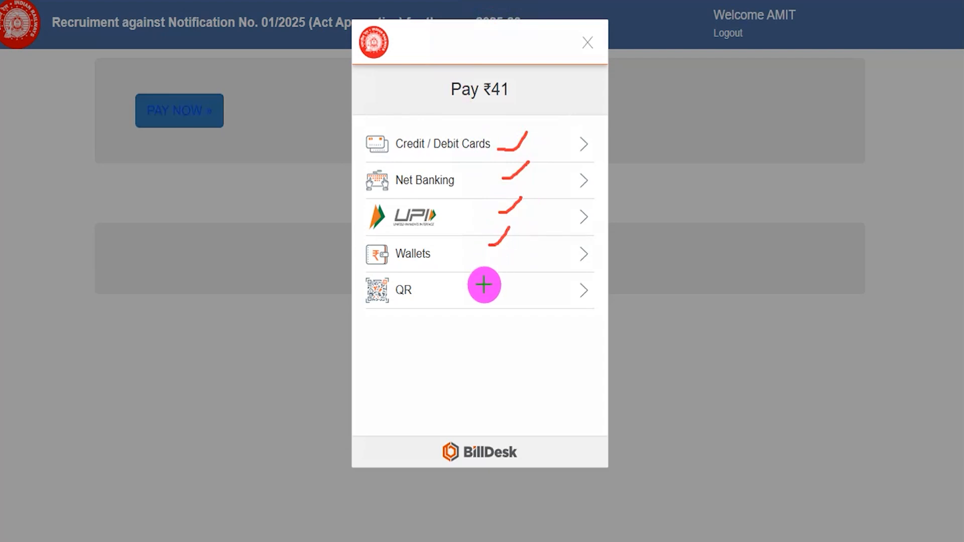
Review the application fee for each candidate category on the recruitment notice page.
{"action": "left_click_drag", "start_coordinate": [484, 286], "coordinate": [507, 263]}
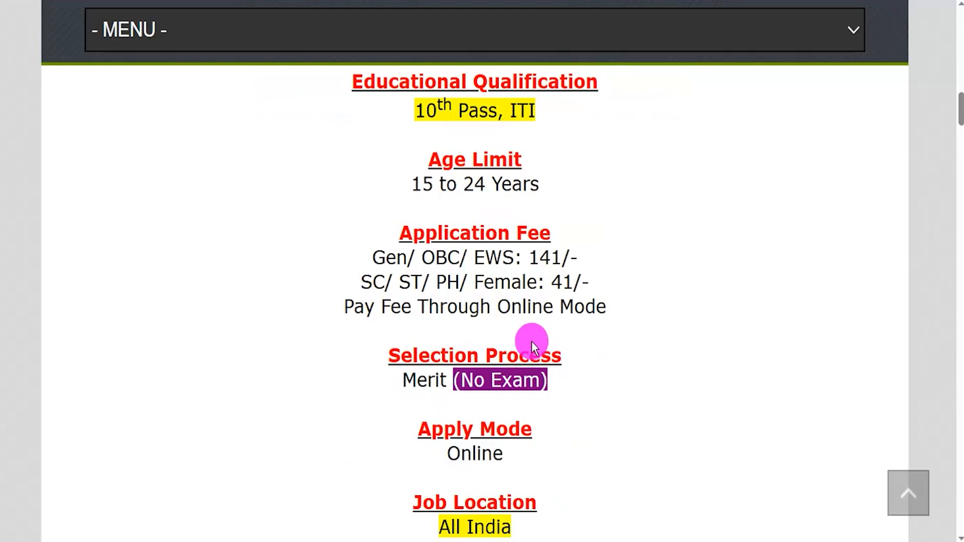
{"action": "left_click_drag", "start_coordinate": [379, 258], "coordinate": [526, 258]}
{"action": "left_click_drag", "start_coordinate": [529, 258], "coordinate": [566, 258]}
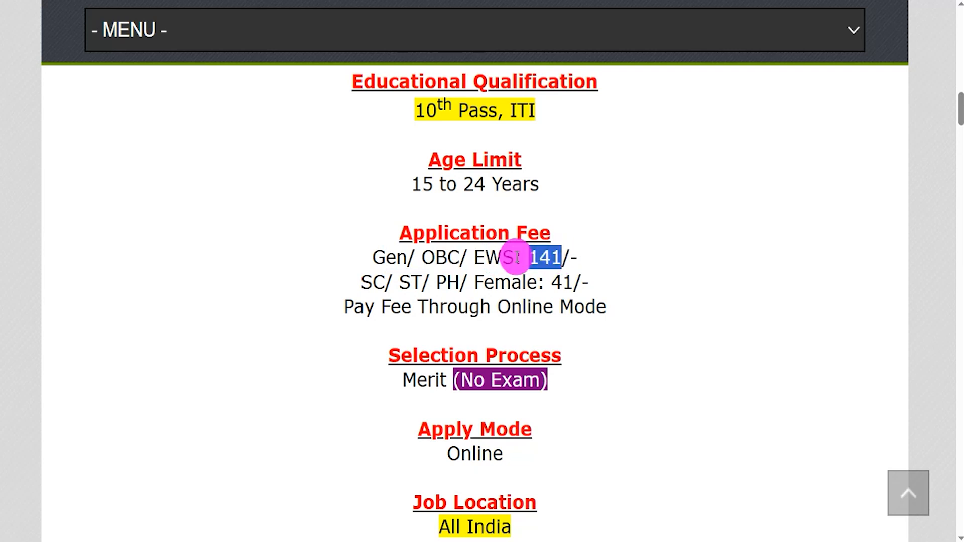
{"action": "left_click_drag", "start_coordinate": [361, 282], "coordinate": [582, 282]}
{"action": "left_click", "coordinate": [556, 282]}
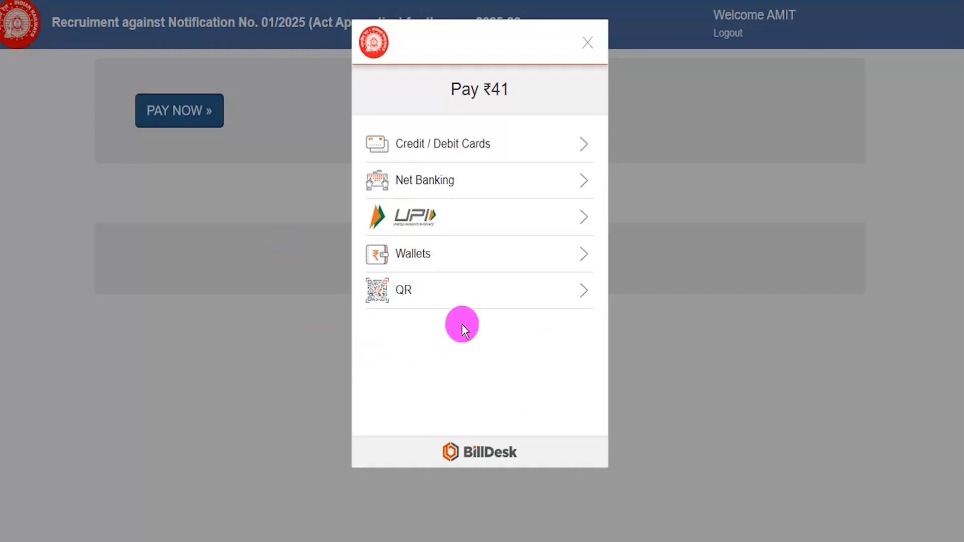
Choose UPI as the payment method for the application fee and look over its UPI ID and QR code options.
{"action": "left_click", "coordinate": [426, 217]}
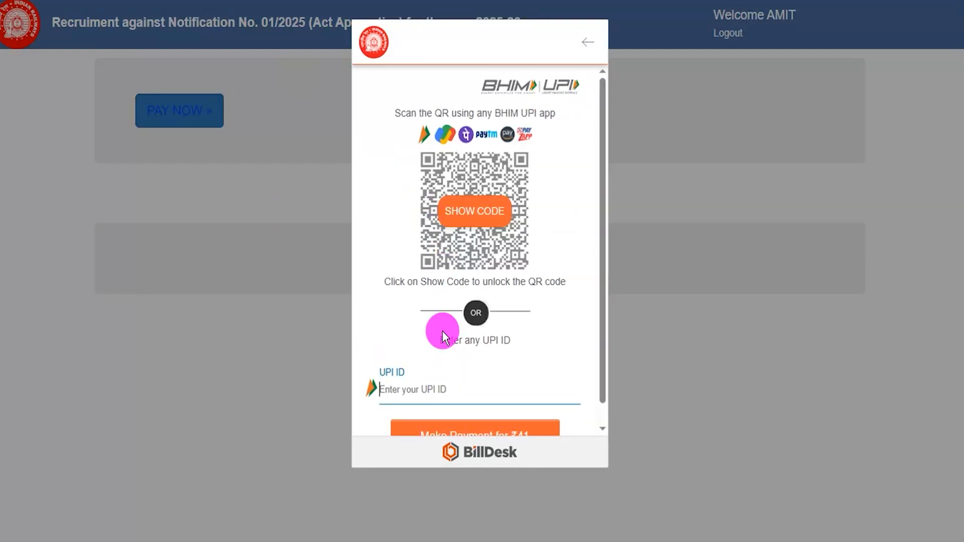
{"action": "left_click_drag", "start_coordinate": [500, 391], "coordinate": [522, 370]}
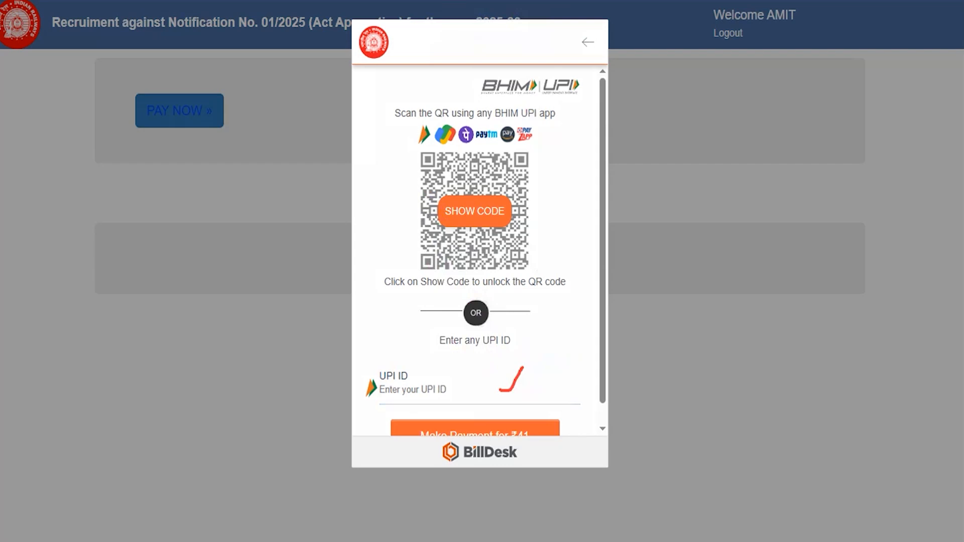
{"action": "scroll", "coordinate": [452, 406], "scroll_direction": "down", "scroll_amount": 1}
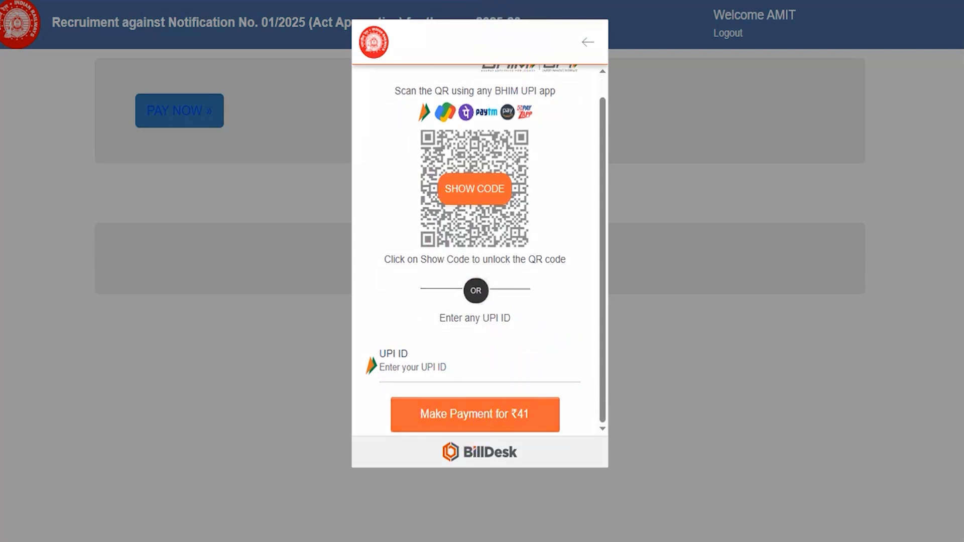
{"action": "mouse_move", "coordinate": [510, 182]}
{"action": "left_mouse_down"}
{"action": "mouse_move", "coordinate": [539, 147]}
{"action": "mouse_move", "coordinate": [528, 118]}
{"action": "left_mouse_up"}
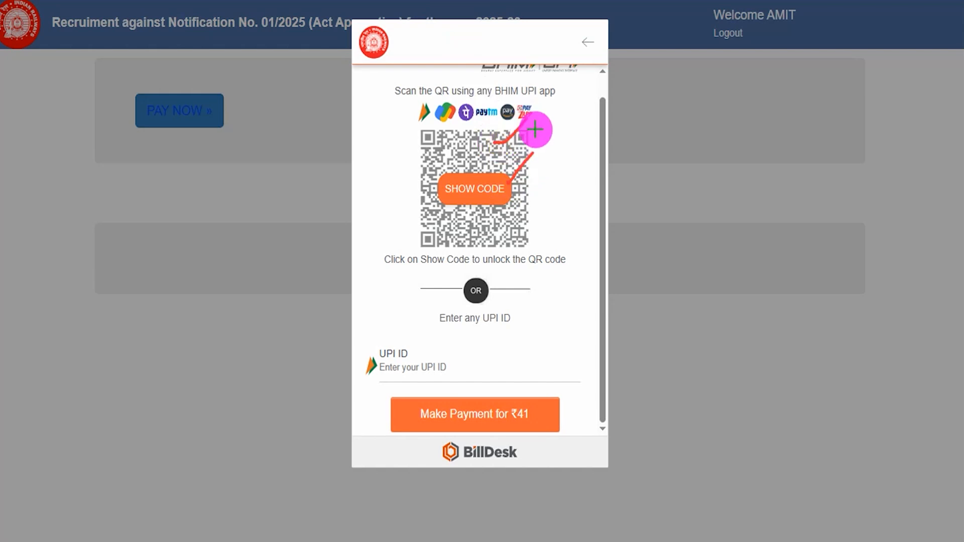
{"action": "left_click_drag", "start_coordinate": [520, 213], "coordinate": [562, 172]}
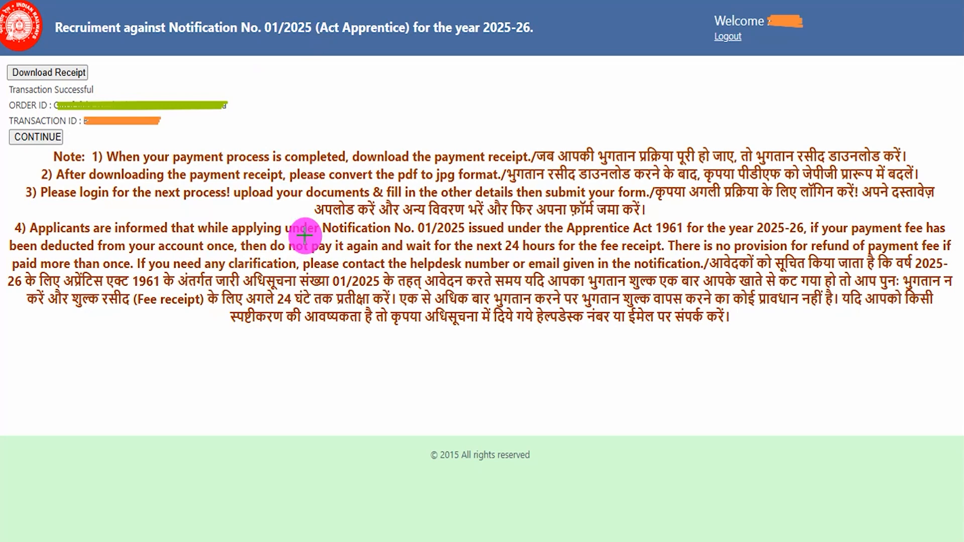
Review the payment receipt page with its notes and continue to the candidate login.
{"action": "left_click_drag", "start_coordinate": [356, 129], "coordinate": [404, 88]}
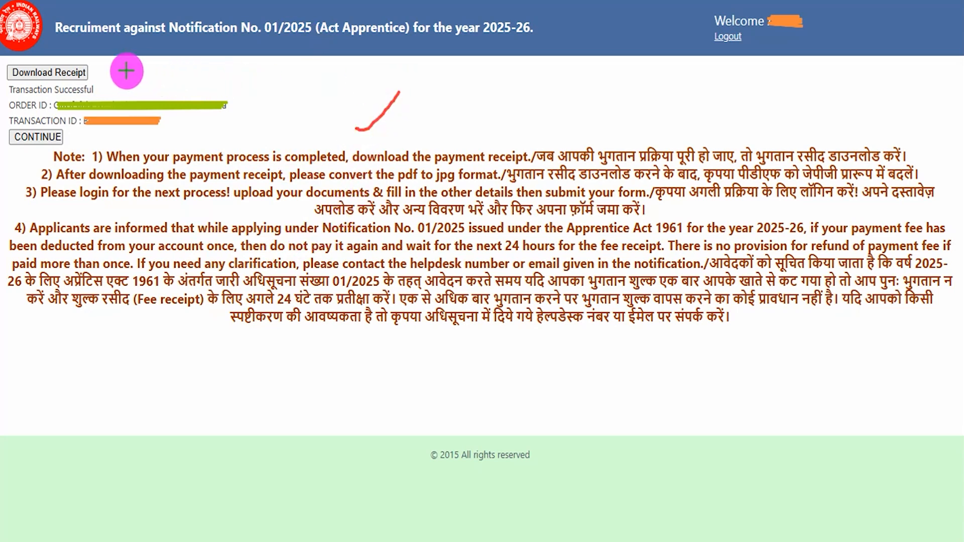
{"action": "left_click_drag", "start_coordinate": [96, 73], "coordinate": [126, 48]}
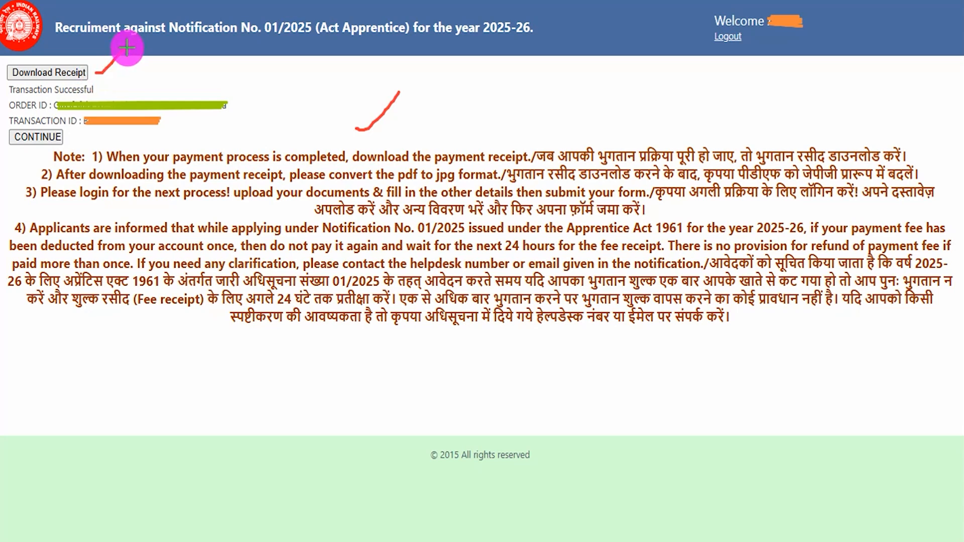
{"action": "left_click_drag", "start_coordinate": [138, 338], "coordinate": [198, 300]}
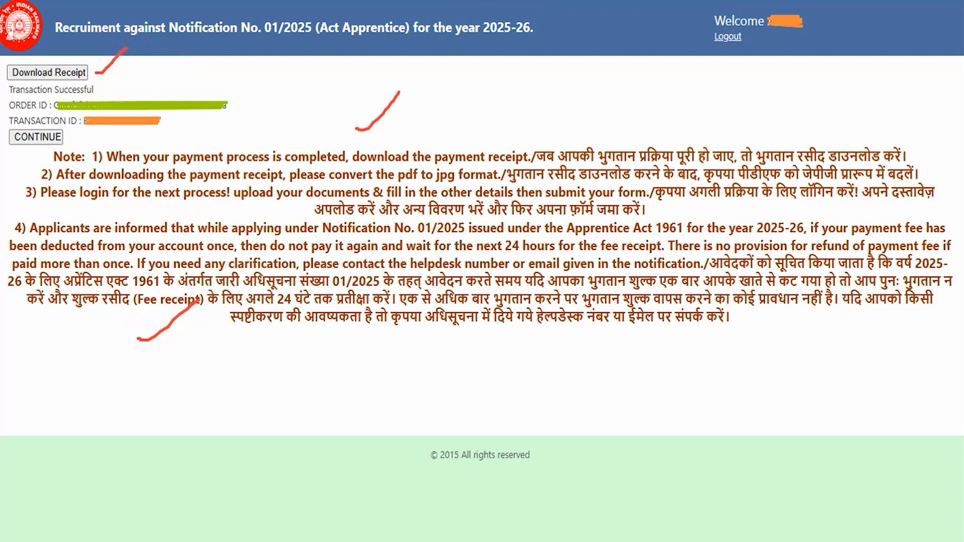
{"action": "left_click_drag", "start_coordinate": [195, 142], "coordinate": [122, 145]}
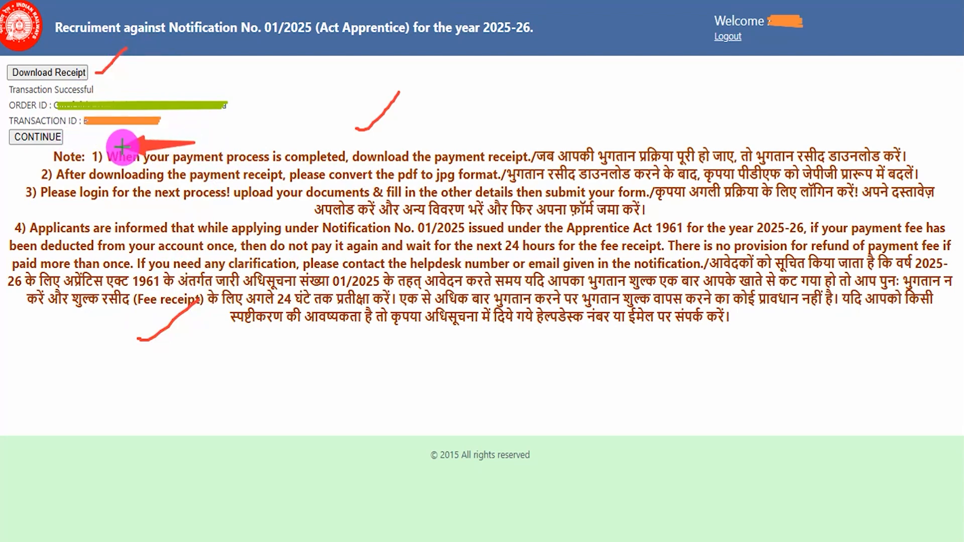
{"action": "left_click", "coordinate": [40, 137]}
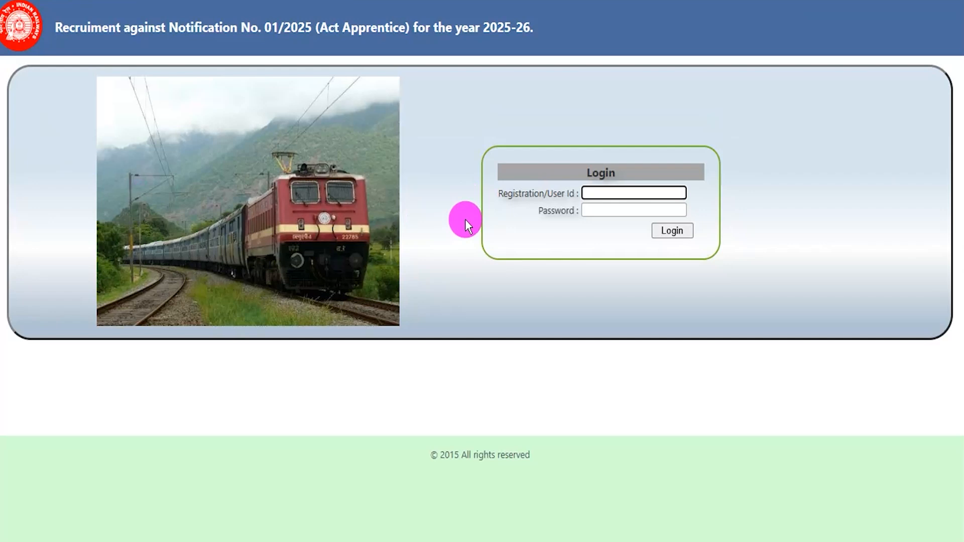
{"action": "left_click_drag", "start_coordinate": [659, 192], "coordinate": [676, 176]}
{"action": "left_click_drag", "start_coordinate": [614, 210], "coordinate": [633, 189]}
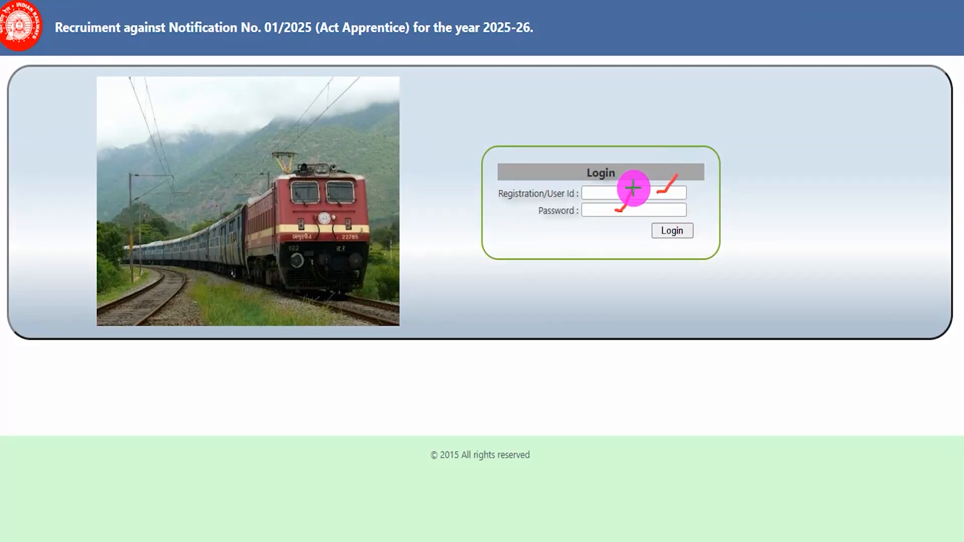
{"action": "left_click_drag", "start_coordinate": [872, 224], "coordinate": [743, 224]}
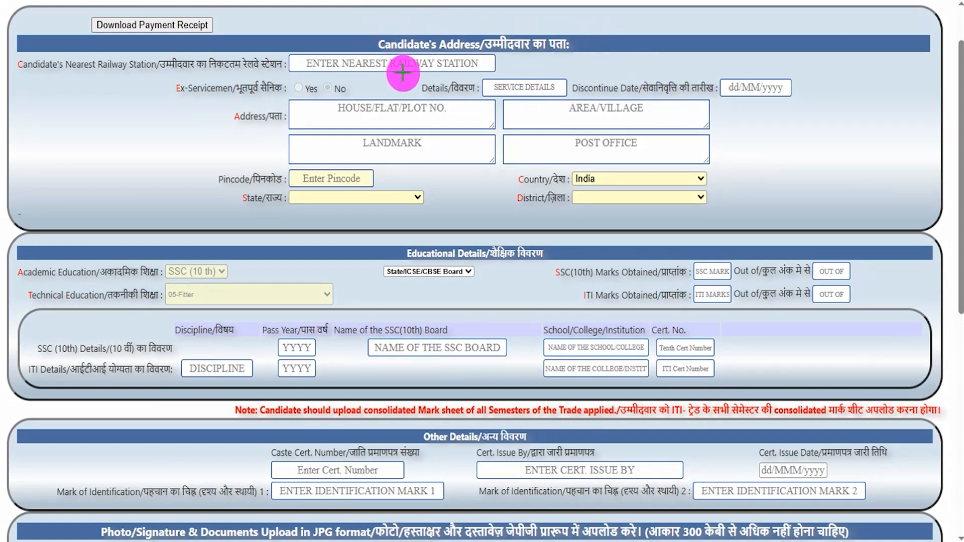
Examine the candidate's address fields and the start of the educational details section on the application form.
{"action": "left_click_drag", "start_coordinate": [419, 66], "coordinate": [447, 45]}
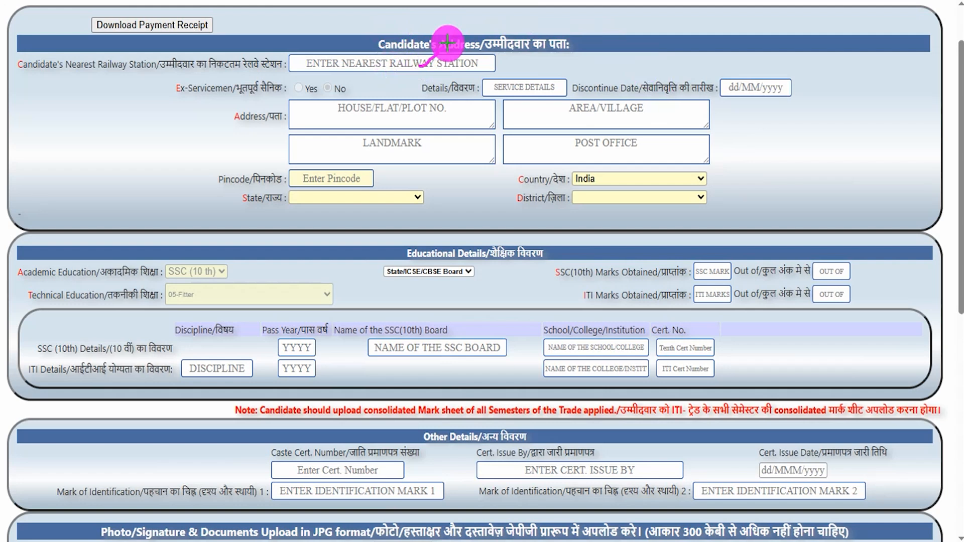
{"action": "left_click_drag", "start_coordinate": [442, 116], "coordinate": [464, 96]}
{"action": "left_click_drag", "start_coordinate": [582, 112], "coordinate": [608, 96]}
{"action": "left_click_drag", "start_coordinate": [466, 143], "coordinate": [495, 128]}
{"action": "left_click_drag", "start_coordinate": [577, 142], "coordinate": [603, 127]}
{"action": "left_click_drag", "start_coordinate": [356, 178], "coordinate": [380, 163]}
{"action": "left_click_drag", "start_coordinate": [391, 198], "coordinate": [417, 178]}
{"action": "left_click_drag", "start_coordinate": [634, 201], "coordinate": [663, 187]}
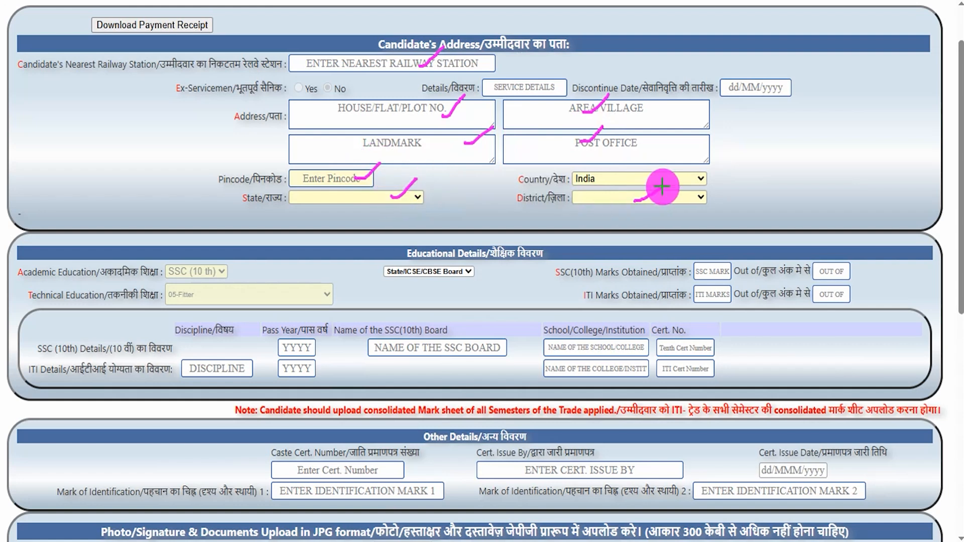
{"action": "left_click_drag", "start_coordinate": [553, 255], "coordinate": [578, 241]}
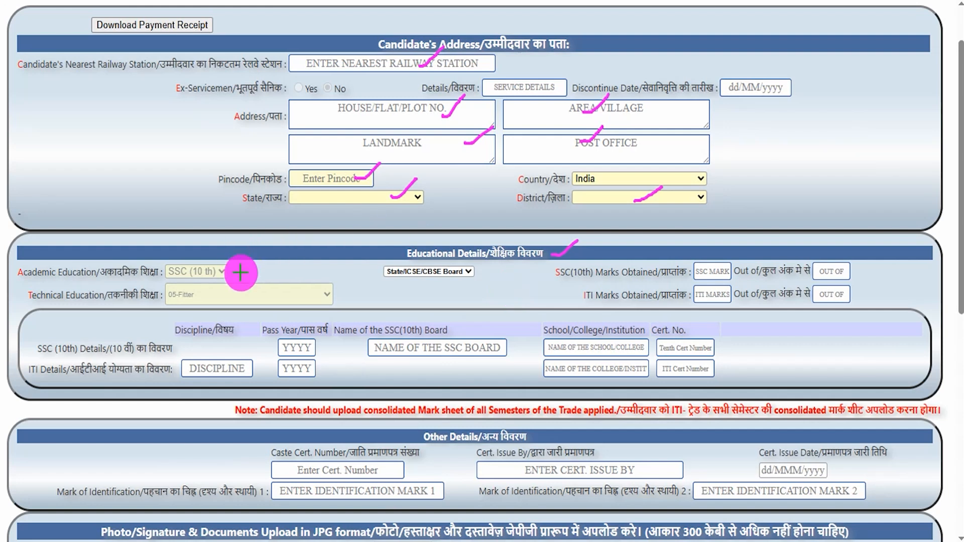
{"action": "left_click_drag", "start_coordinate": [241, 274], "coordinate": [254, 259]}
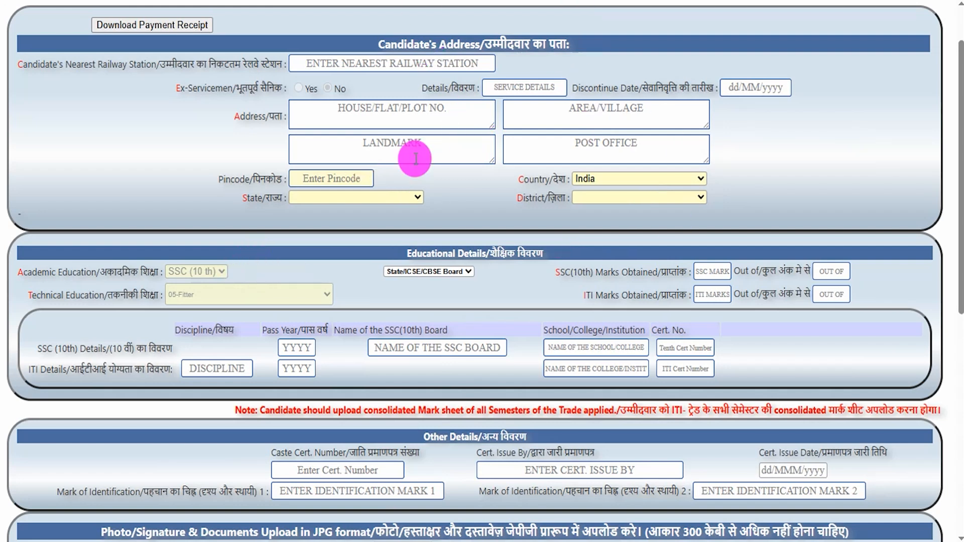
Select CBSE Board for the 10th class and enter 9 as the SSC marks obtained.
{"action": "left_click", "coordinate": [457, 273]}
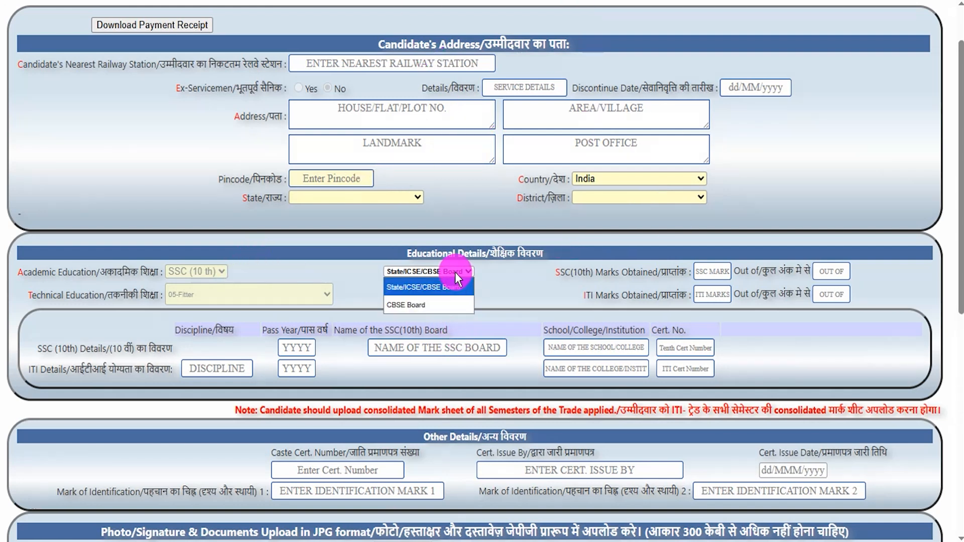
{"action": "left_click", "coordinate": [412, 301]}
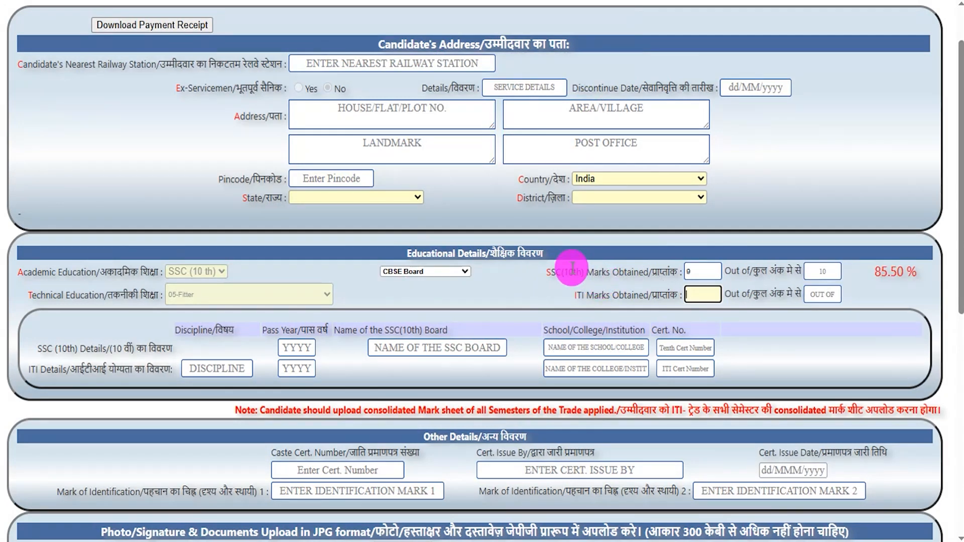
{"action": "left_click", "coordinate": [693, 272]}
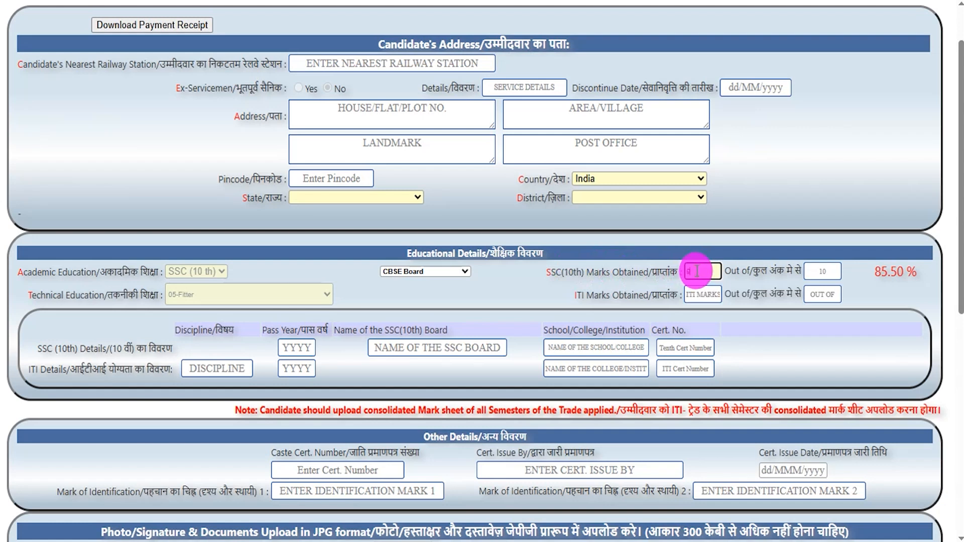
{"action": "left_click", "coordinate": [896, 271]}
{"action": "left_click_drag", "start_coordinate": [897, 271], "coordinate": [913, 272]}
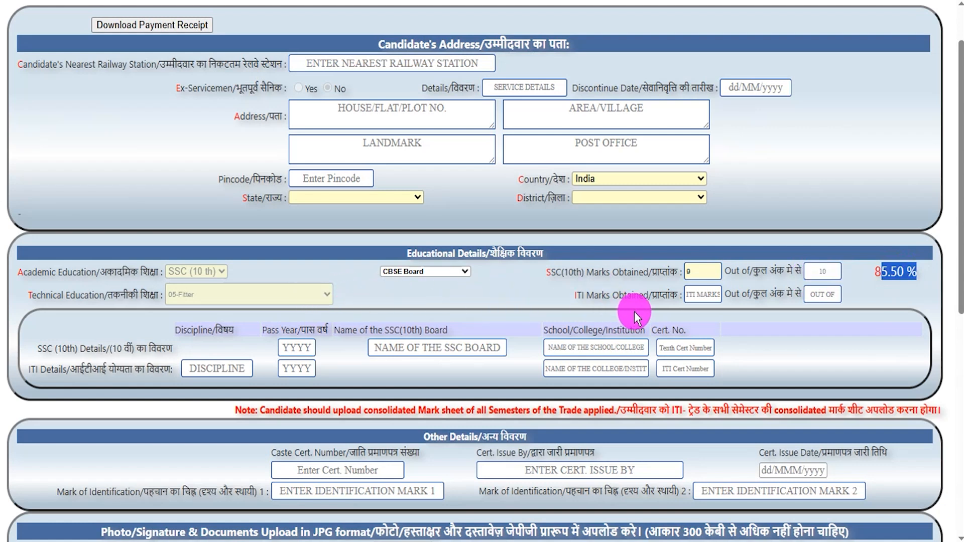
Enter the ITI marks as 450 obtained out of 600 and check the calculated percentage.
{"action": "left_click", "coordinate": [704, 295]}
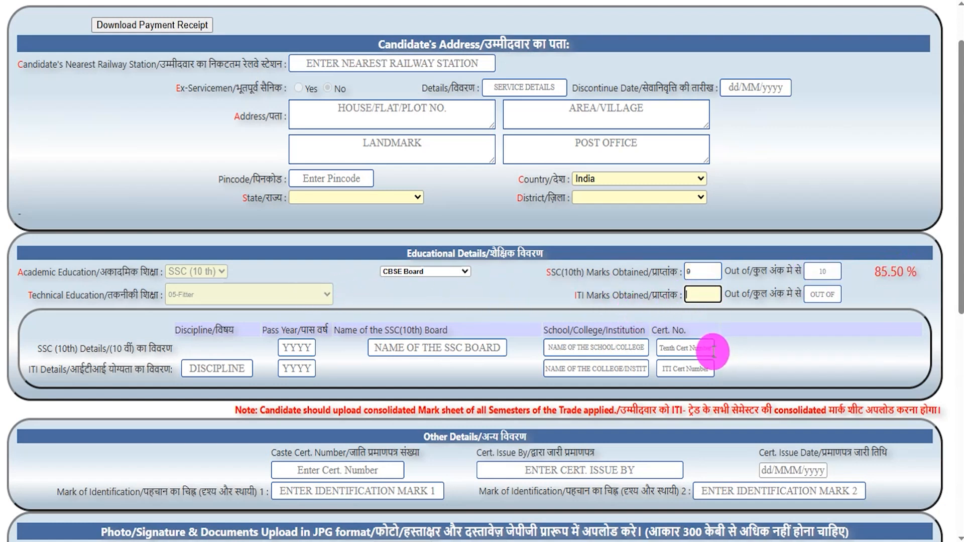
{"action": "type", "text": "450"}
{"action": "key", "text": "Tab"}
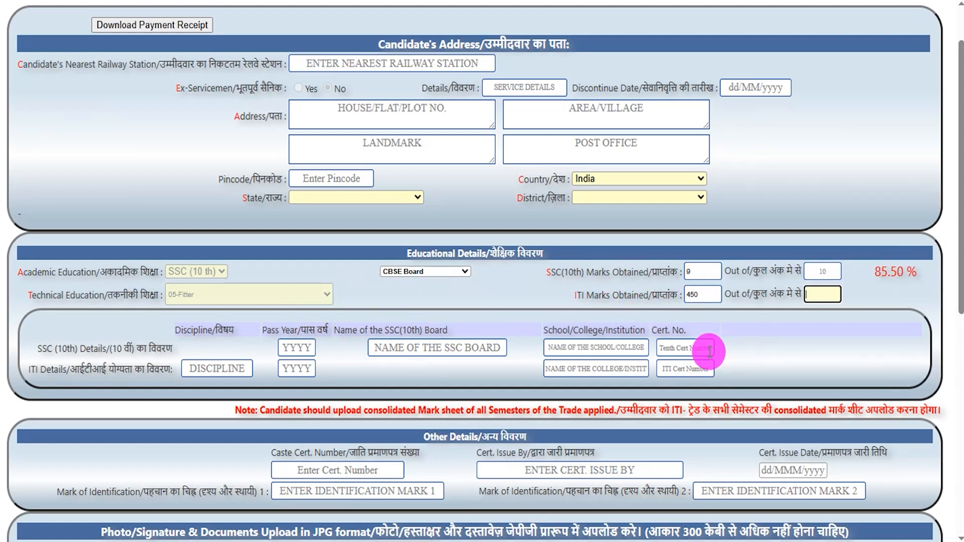
{"action": "type", "text": "600"}
{"action": "left_click", "coordinate": [883, 293]}
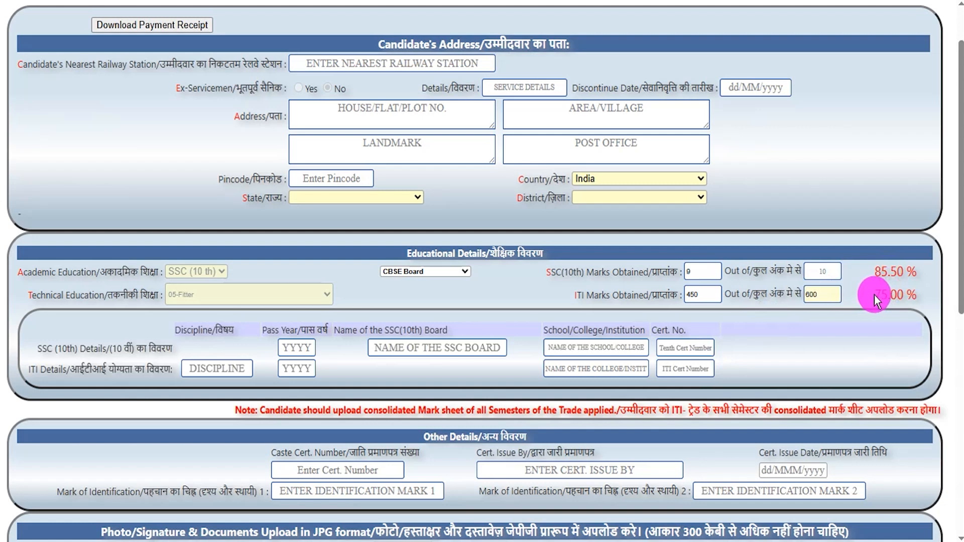
{"action": "left_click_drag", "start_coordinate": [884, 295], "coordinate": [920, 295]}
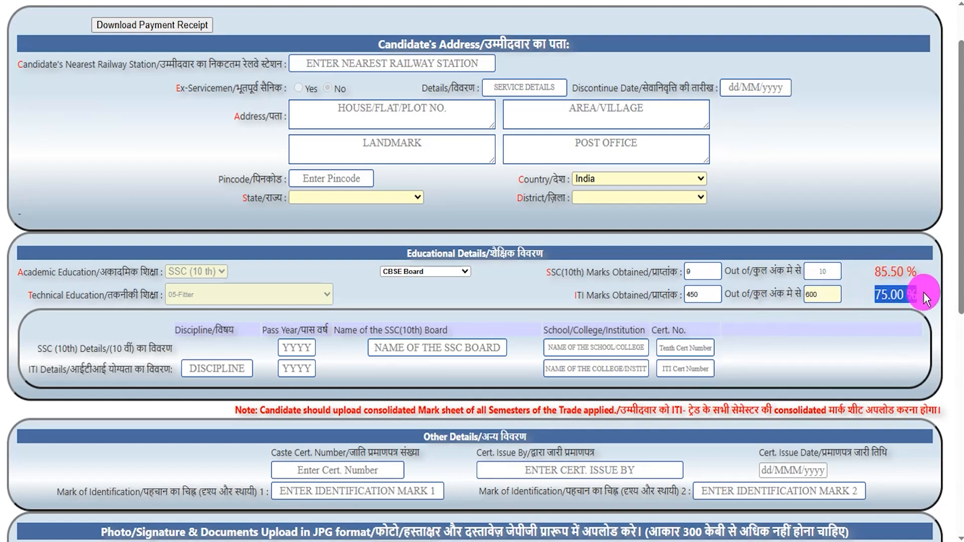
Enter 2019 as the SSC (10th) pass year and go through its board, school and certificate number fields.
{"action": "scroll", "coordinate": [195, 179], "scroll_direction": "down", "scroll_amount": 3}
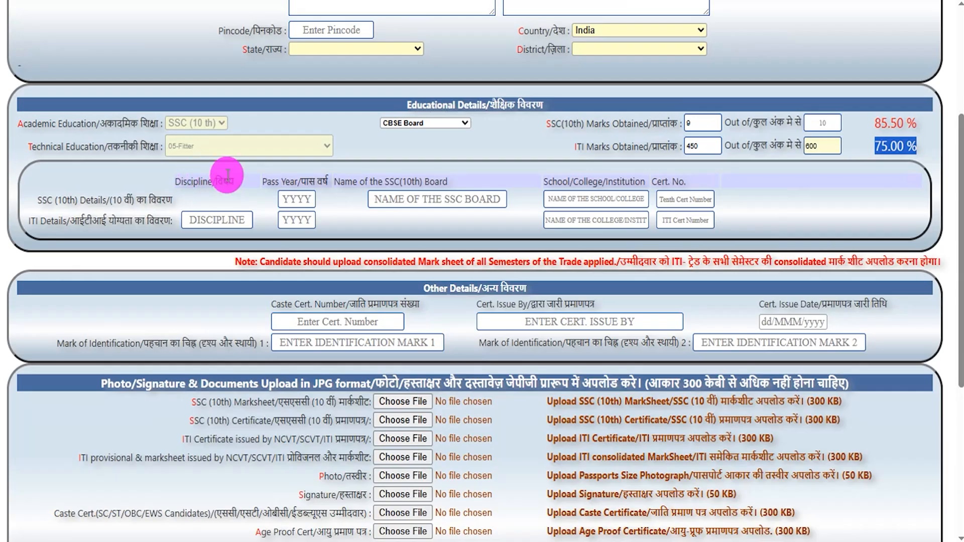
{"action": "left_click", "coordinate": [293, 198]}
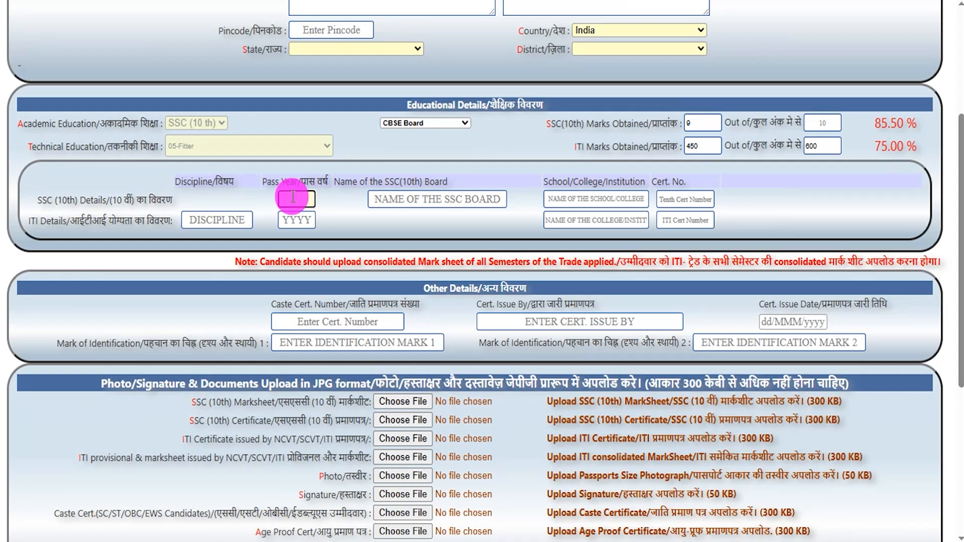
{"action": "type", "text": "2019"}
{"action": "left_click", "coordinate": [413, 199]}
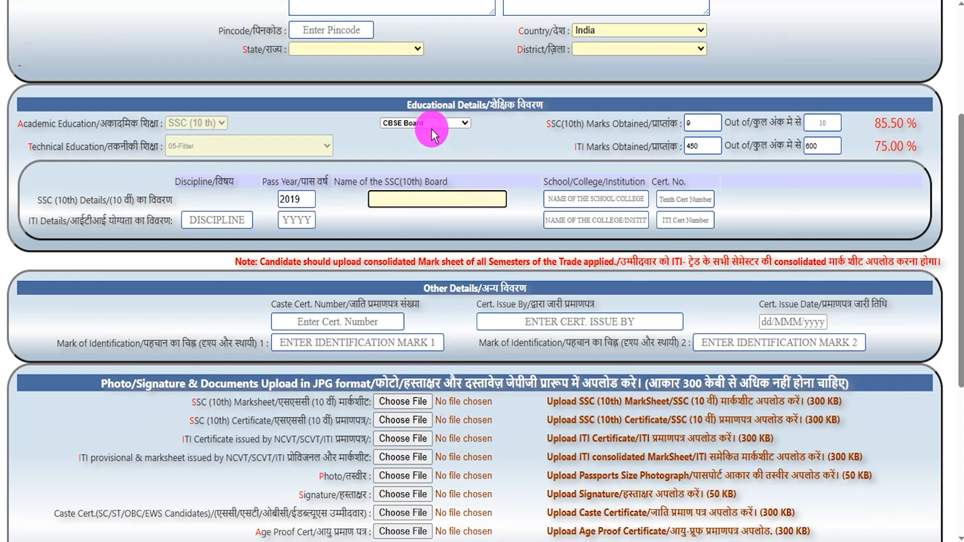
{"action": "left_click", "coordinate": [597, 199]}
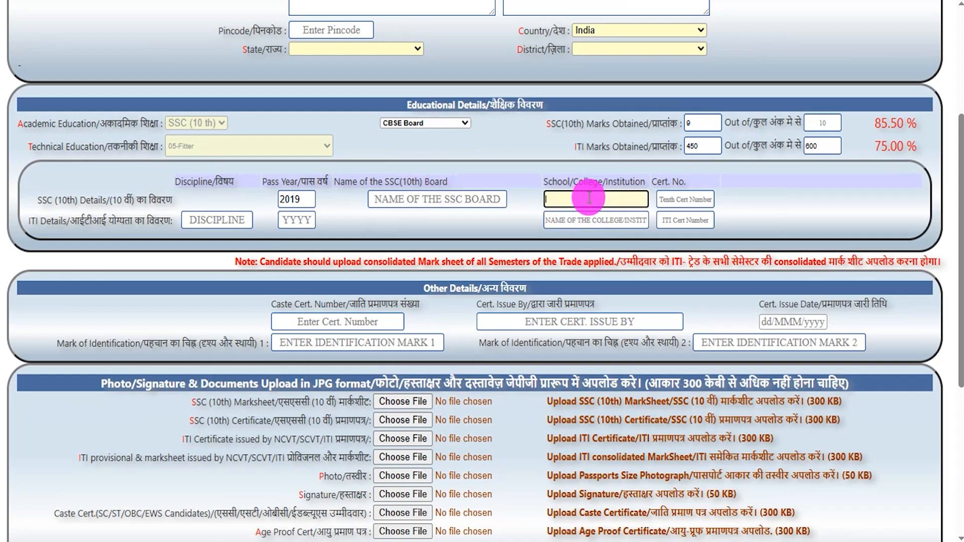
{"action": "left_click", "coordinate": [685, 199]}
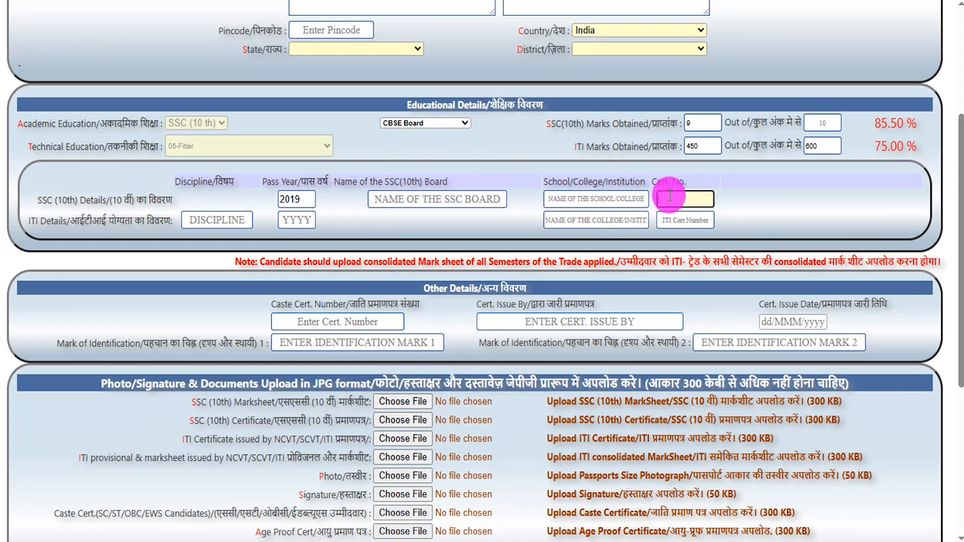
Enter FITTER as the ITI discipline and go through its pass year, institution and certificate number fields.
{"action": "left_click_drag", "start_coordinate": [60, 221], "coordinate": [82, 221]}
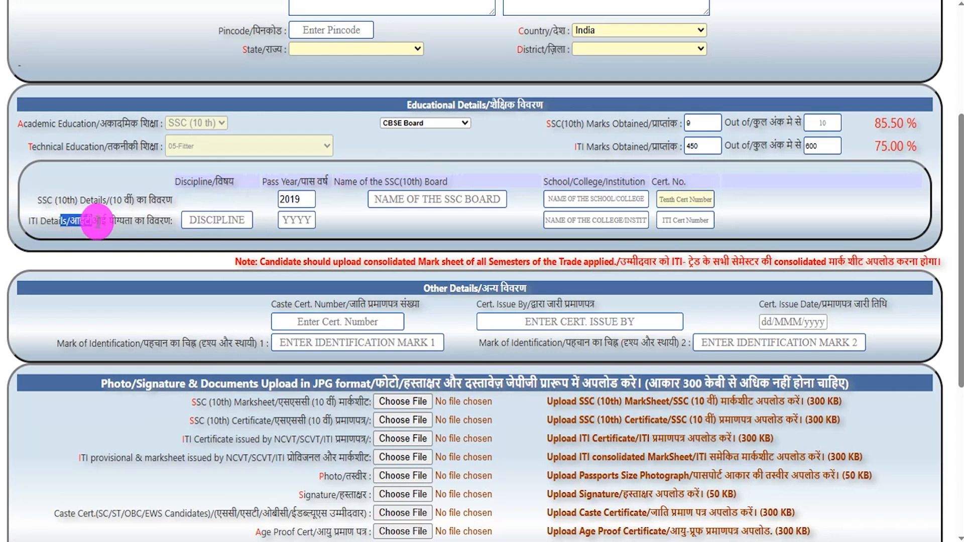
{"action": "left_click", "coordinate": [223, 220]}
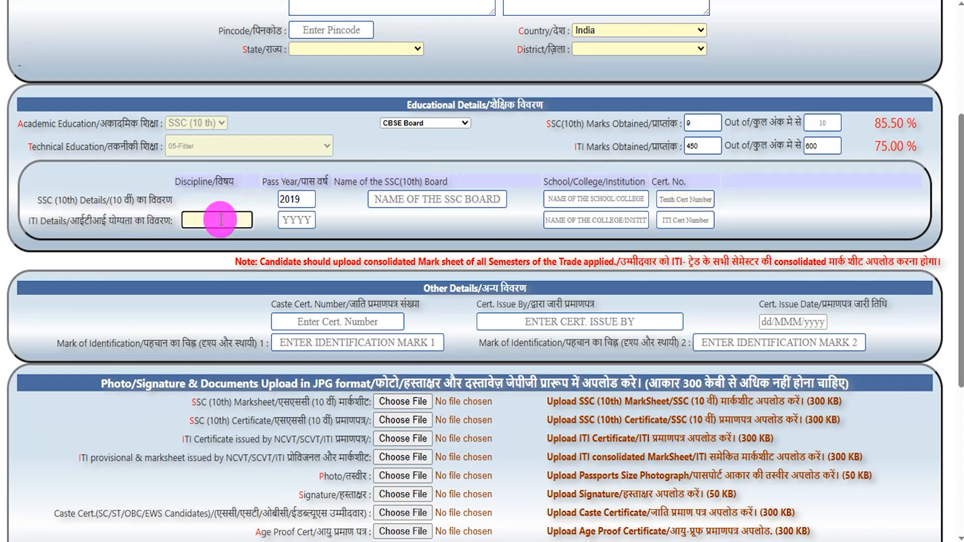
{"action": "type", "text": "FITTER"}
{"action": "left_click", "coordinate": [287, 219]}
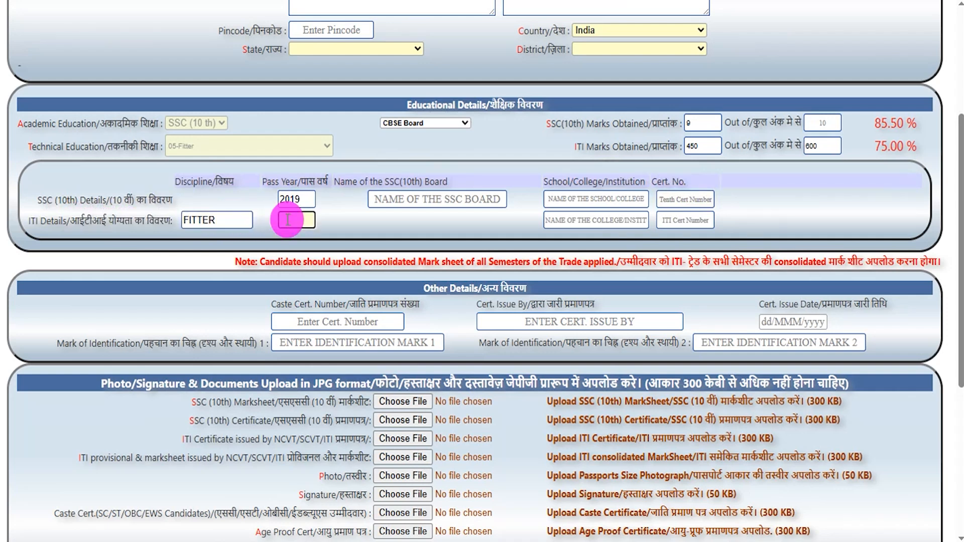
{"action": "left_click", "coordinate": [595, 220]}
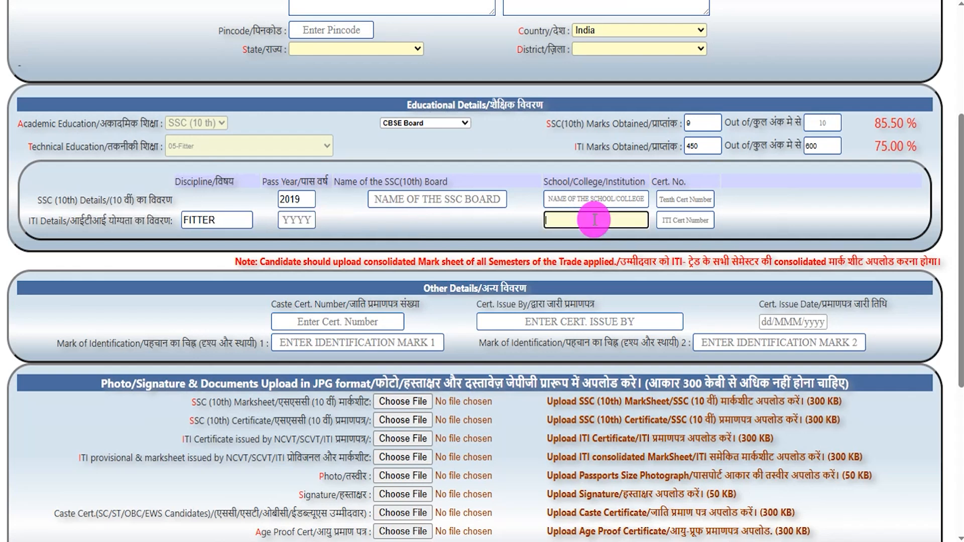
{"action": "left_click", "coordinate": [677, 221]}
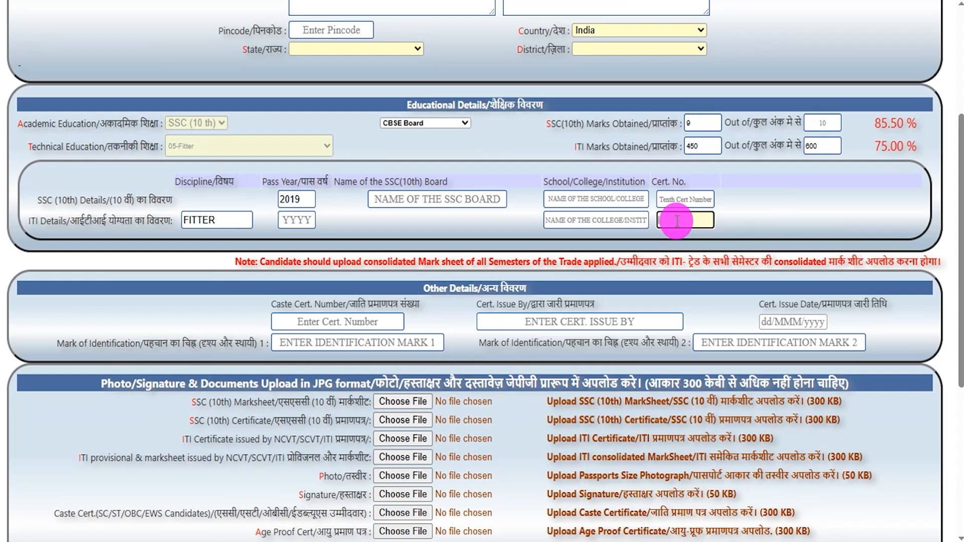
Go through the caste certificate number, issuing authority and issue date fields under Other Details.
{"action": "scroll", "coordinate": [478, 243], "scroll_direction": "down", "scroll_amount": 3}
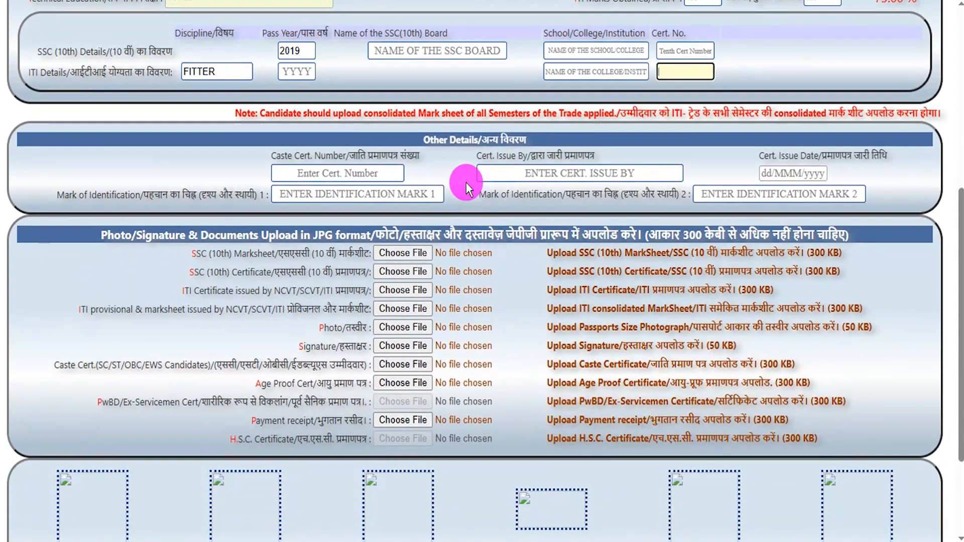
{"action": "left_click_drag", "start_coordinate": [438, 137], "coordinate": [508, 136]}
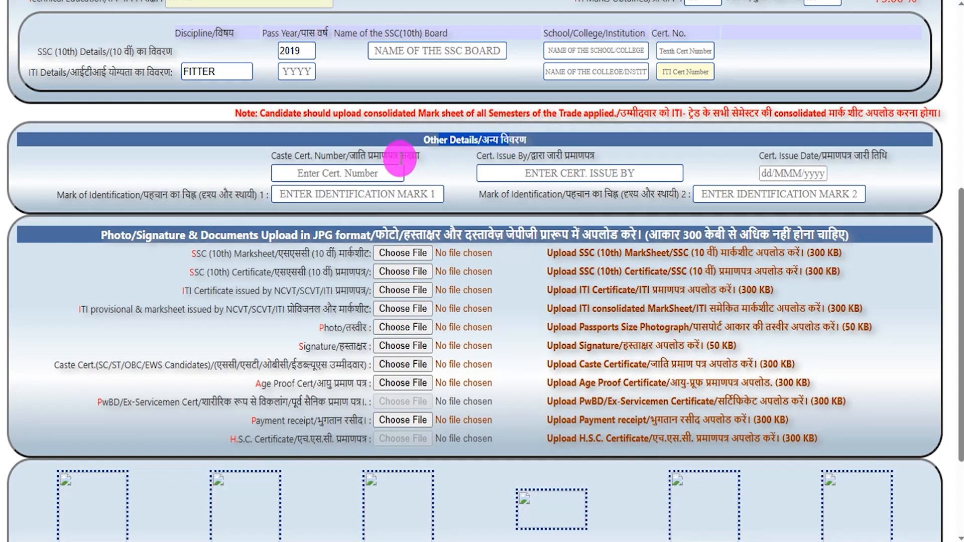
{"action": "left_click", "coordinate": [343, 174]}
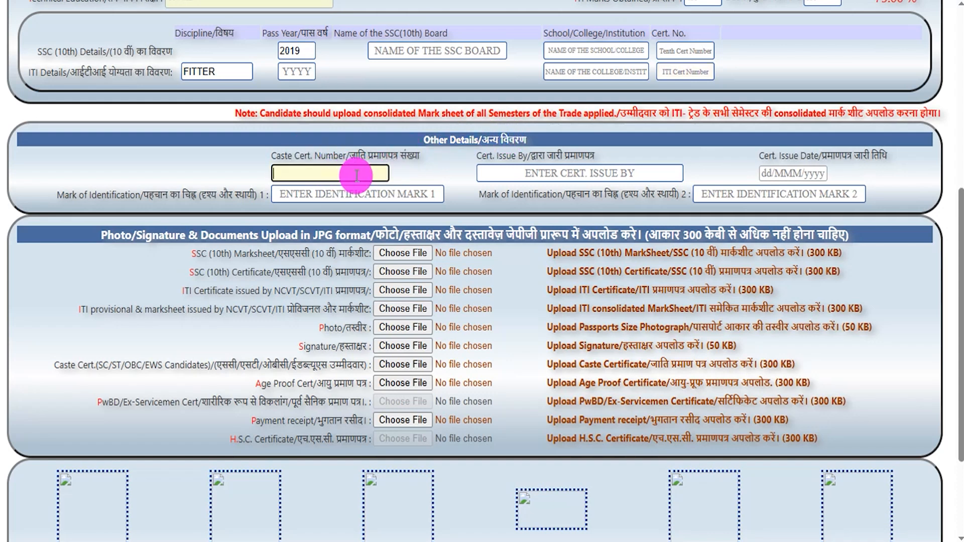
{"action": "left_click_drag", "start_coordinate": [530, 154], "coordinate": [583, 157]}
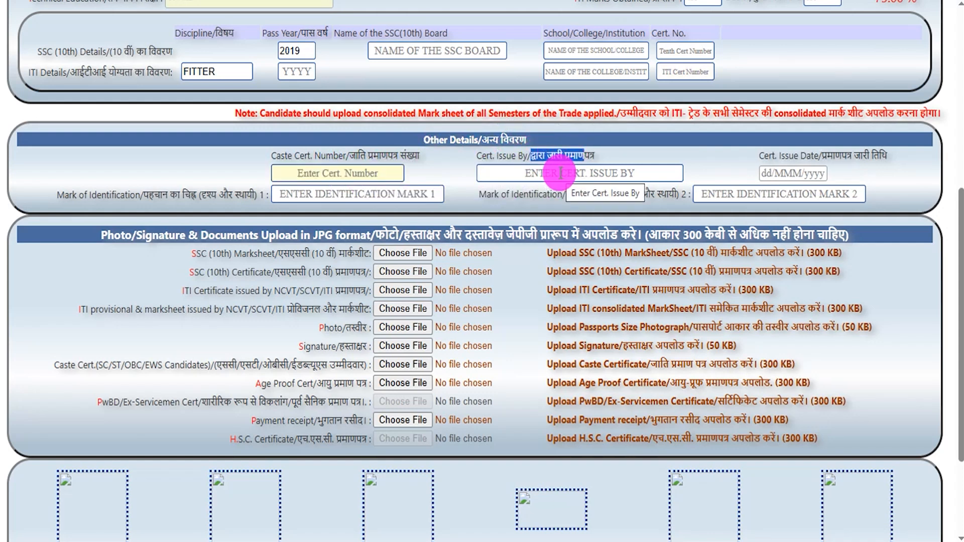
{"action": "left_click", "coordinate": [561, 173]}
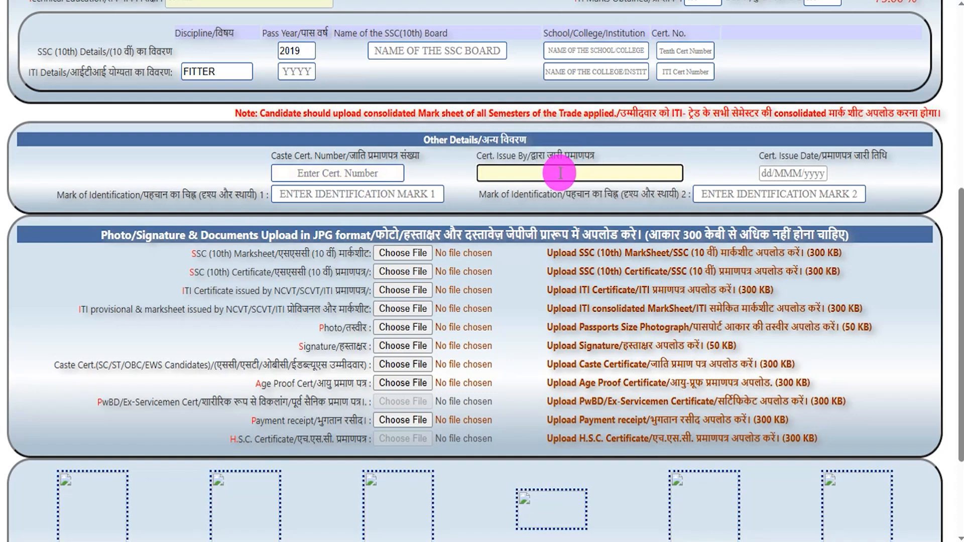
{"action": "left_click", "coordinate": [802, 174]}
{"action": "left_click", "coordinate": [803, 174]}
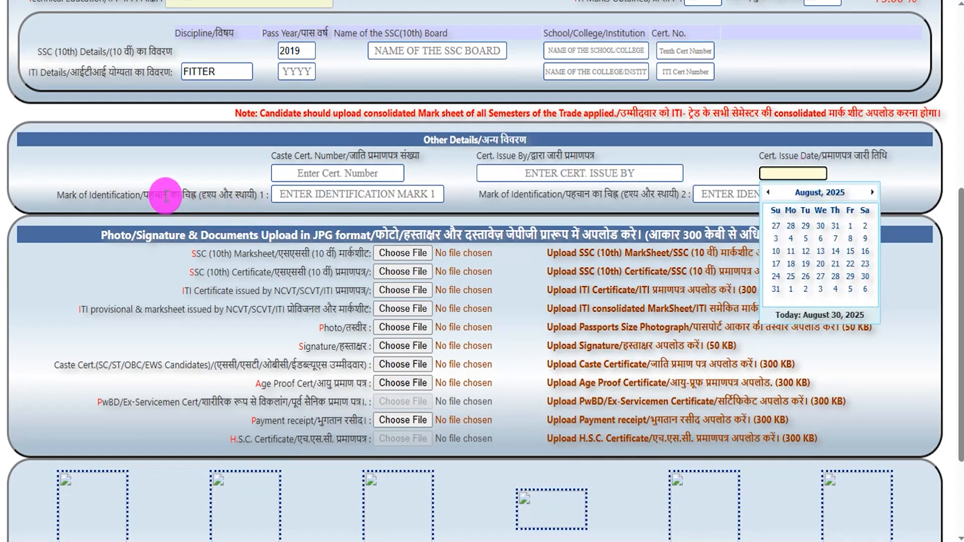
Enter NECK as identification mark 1 and LEG as identification mark 2.
{"action": "left_click", "coordinate": [143, 195]}
{"action": "left_click", "coordinate": [322, 195]}
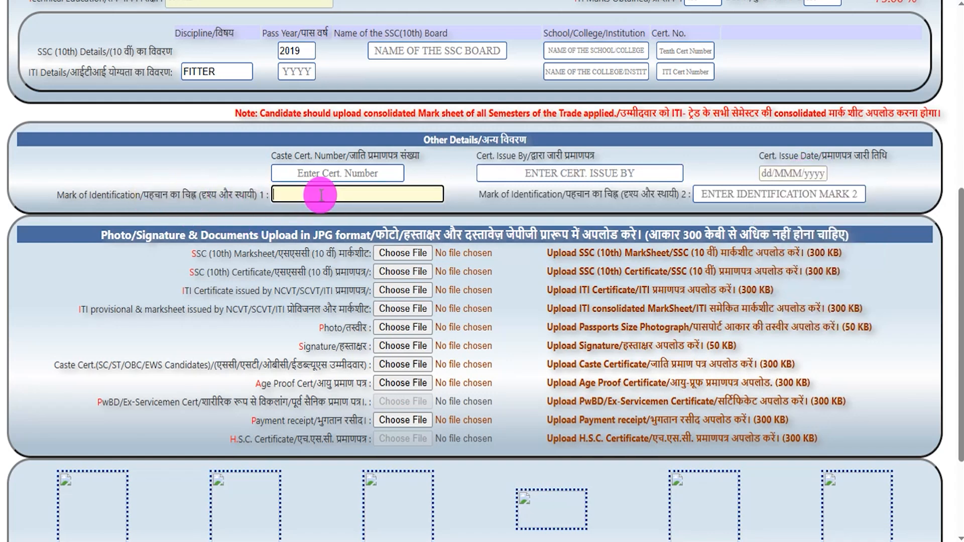
{"action": "type", "text": "NECK"}
{"action": "left_click", "coordinate": [725, 195]}
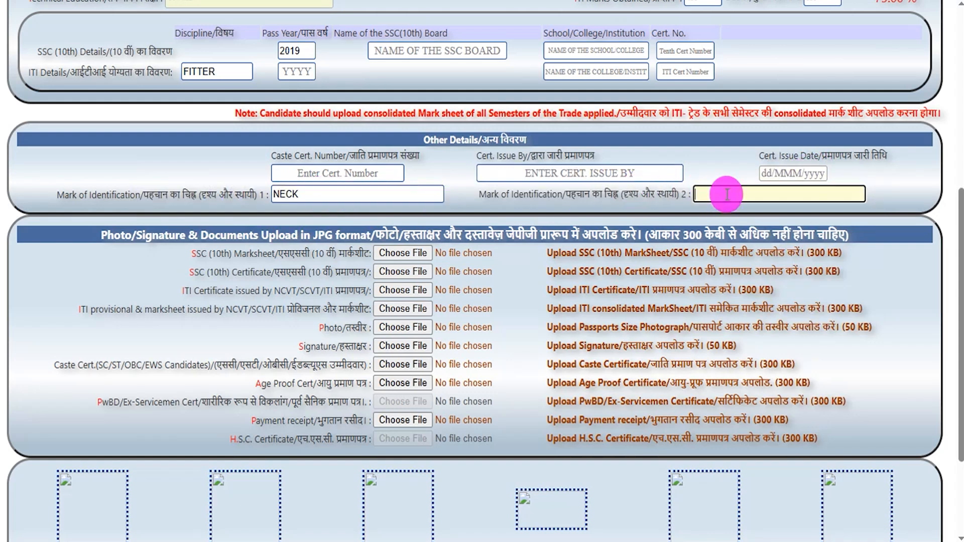
{"action": "type", "text": "LEG"}
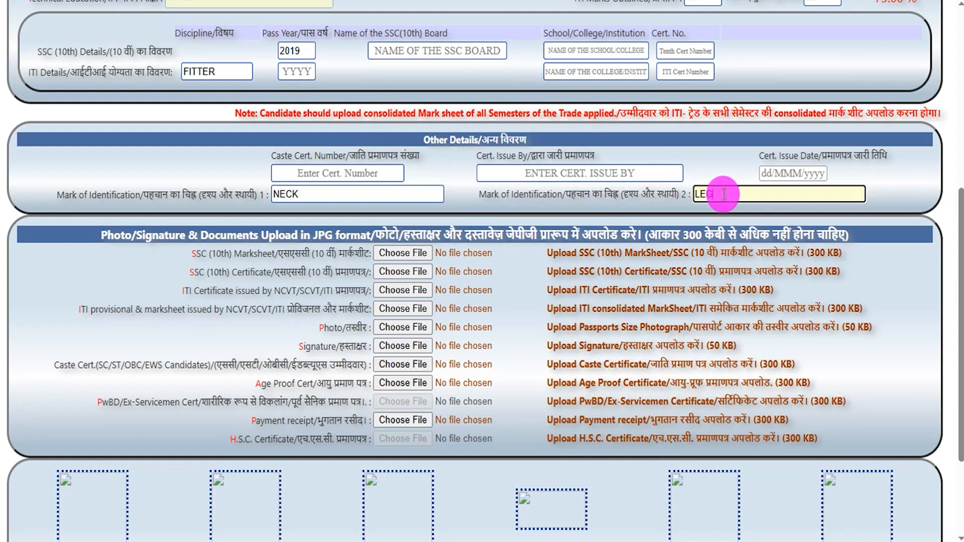
Read the list of documents to upload in JPG format, from the SSC (10th) marksheet to the H.S.C. certificate.
{"action": "left_click_drag", "start_coordinate": [122, 234], "coordinate": [321, 232]}
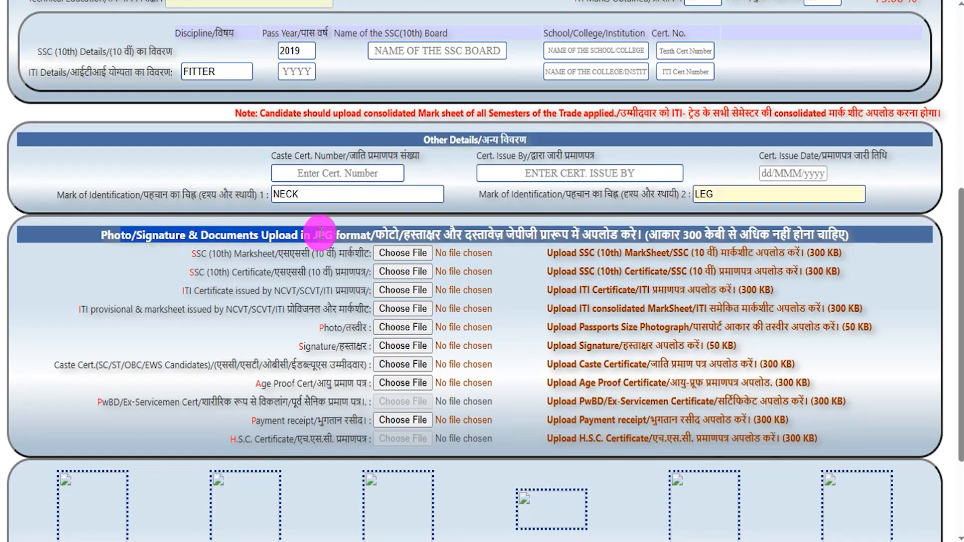
{"action": "left_click", "coordinate": [161, 226]}
{"action": "left_click_drag", "start_coordinate": [219, 255], "coordinate": [294, 255]}
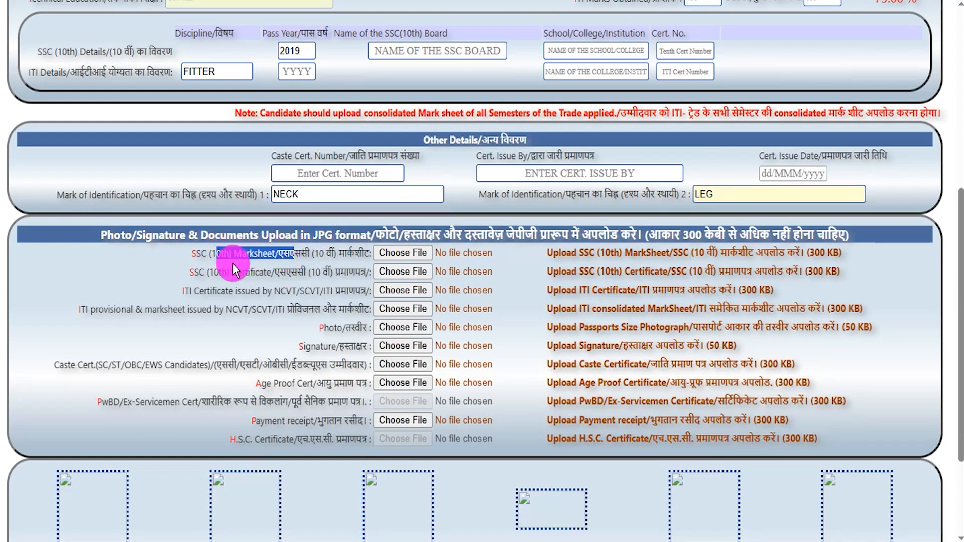
{"action": "left_click_drag", "start_coordinate": [209, 272], "coordinate": [291, 274]}
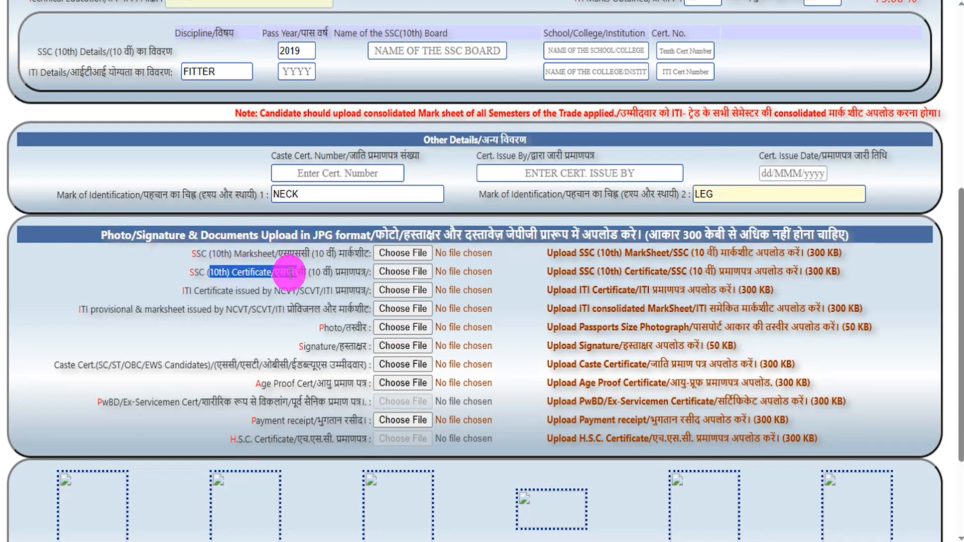
{"action": "left_click_drag", "start_coordinate": [192, 290], "coordinate": [265, 288]}
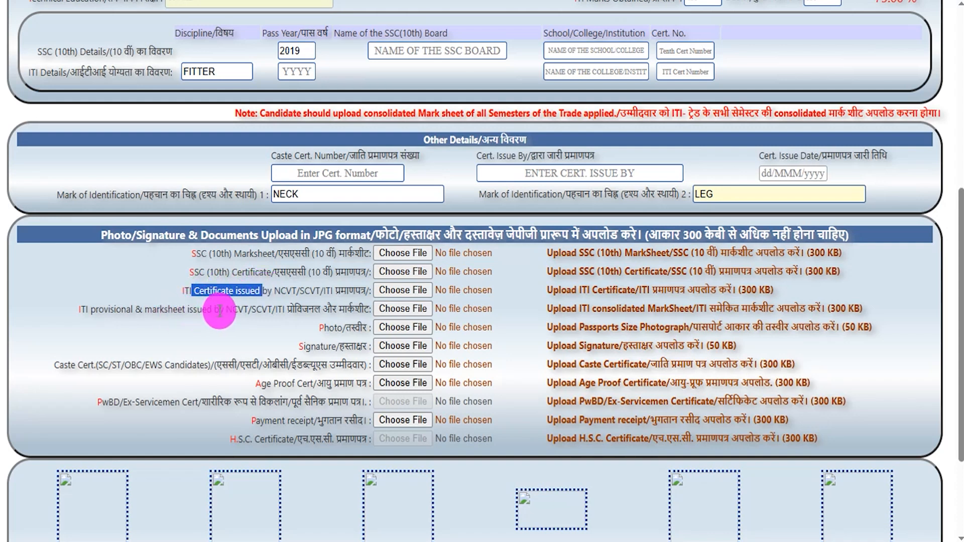
{"action": "mouse_move", "coordinate": [226, 309]}
{"action": "left_mouse_down"}
{"action": "mouse_move", "coordinate": [331, 310]}
{"action": "mouse_move", "coordinate": [304, 350]}
{"action": "mouse_move", "coordinate": [340, 346]}
{"action": "left_mouse_up"}
{"action": "left_click_drag", "start_coordinate": [237, 366], "coordinate": [313, 365]}
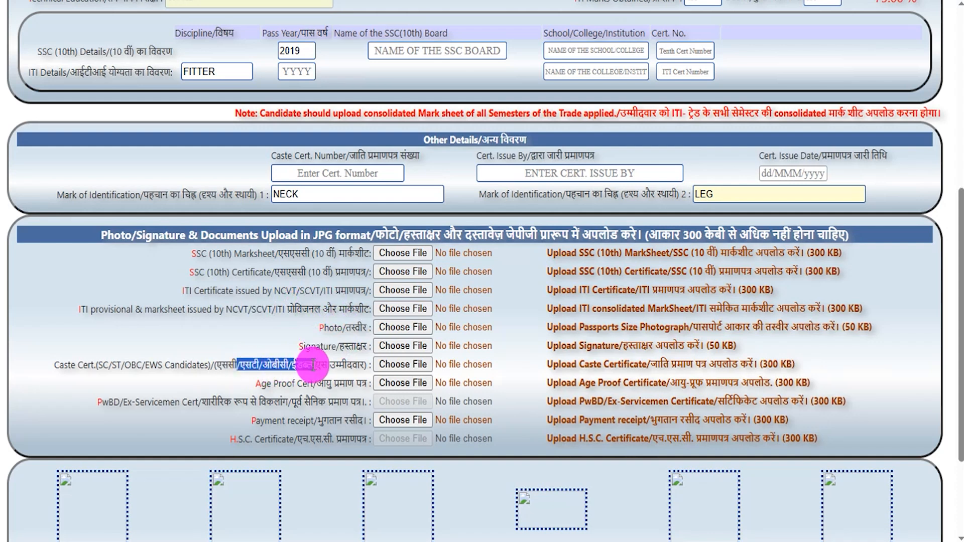
{"action": "left_click_drag", "start_coordinate": [261, 384], "coordinate": [324, 382]}
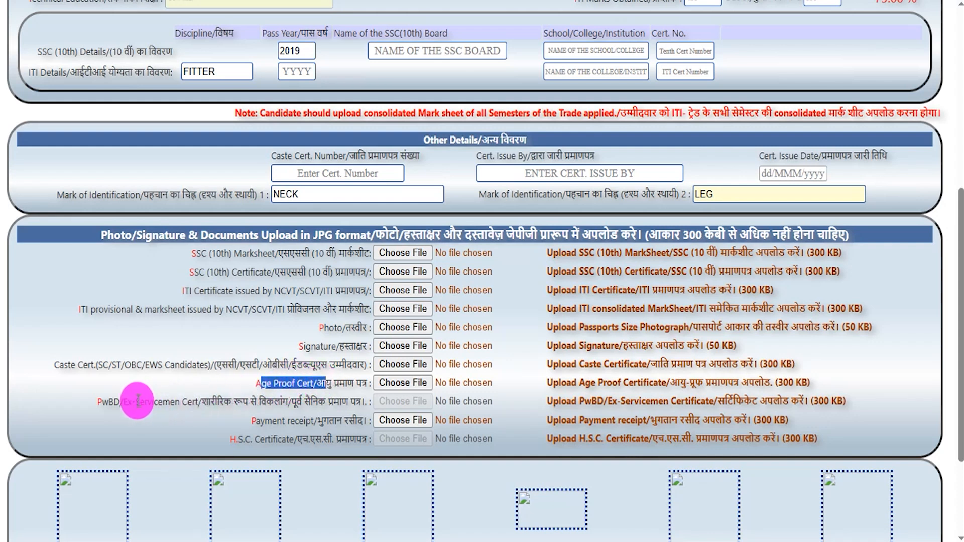
{"action": "left_click_drag", "start_coordinate": [100, 404], "coordinate": [336, 421]}
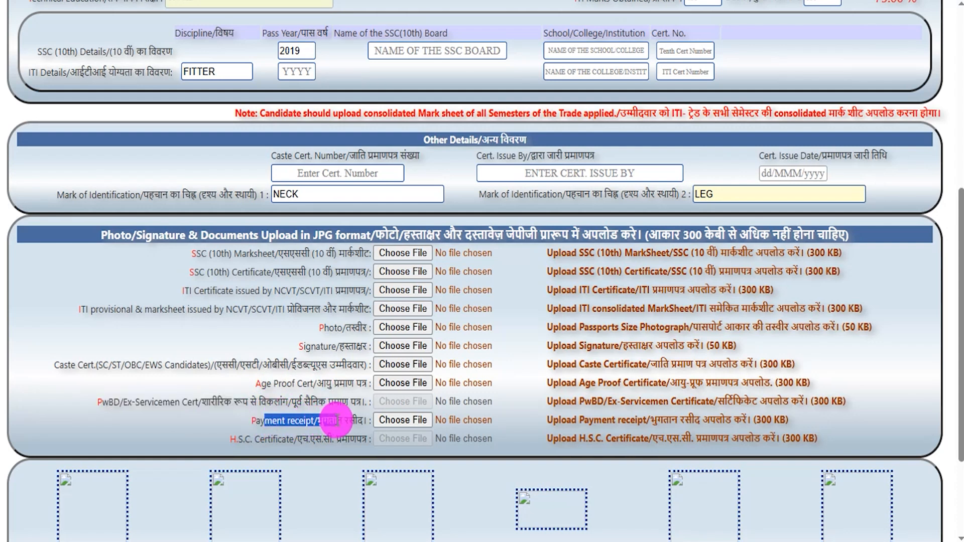
{"action": "left_click_drag", "start_coordinate": [246, 440], "coordinate": [315, 439]}
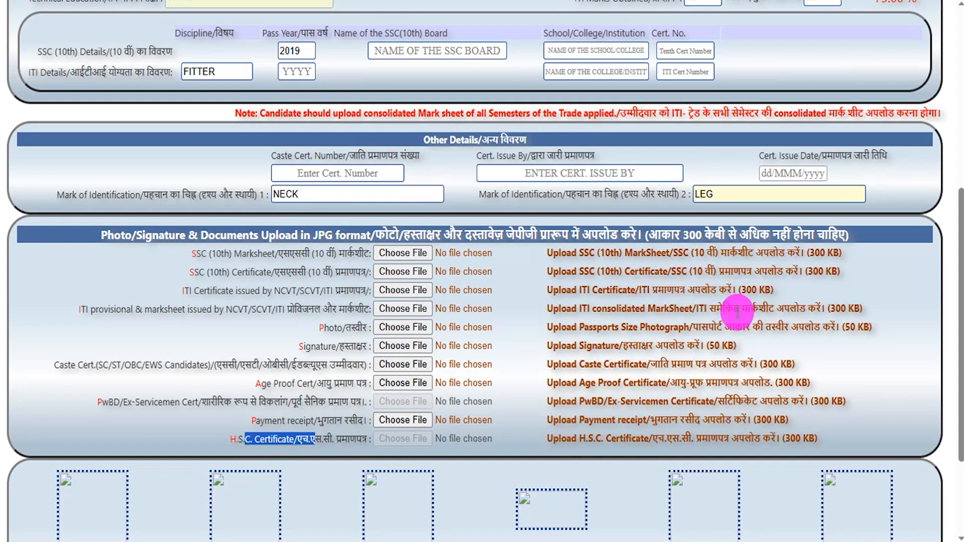
Check the file size limits for the passport-size photograph and the signature.
{"action": "left_click_drag", "start_coordinate": [845, 327], "coordinate": [865, 327]}
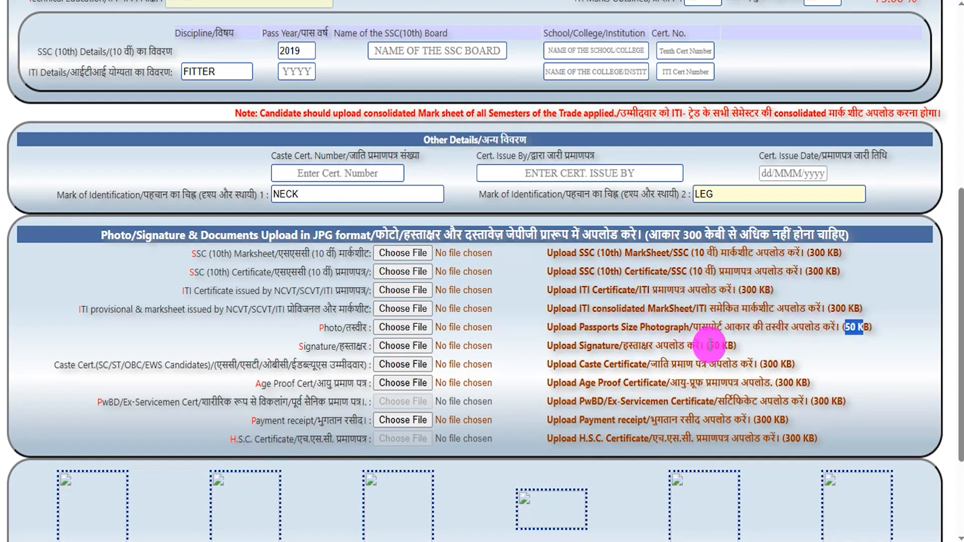
{"action": "left_click", "coordinate": [717, 346]}
{"action": "left_click_drag", "start_coordinate": [717, 345], "coordinate": [726, 346]}
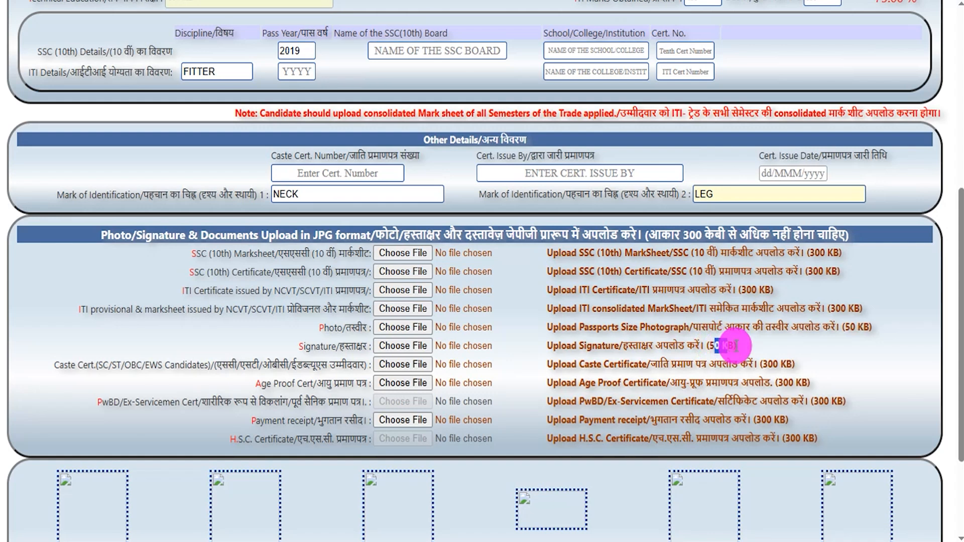
Go through the upload fields one by one, from the SSC (10th) marksheet down to the payment receipt.
{"action": "mouse_move", "coordinate": [424, 255]}
{"action": "left_mouse_down"}
{"action": "mouse_move", "coordinate": [465, 223]}
{"action": "mouse_move", "coordinate": [462, 234]}
{"action": "left_mouse_up"}
{"action": "left_click_drag", "start_coordinate": [431, 274], "coordinate": [460, 254]}
{"action": "left_click_drag", "start_coordinate": [432, 291], "coordinate": [448, 279]}
{"action": "left_click_drag", "start_coordinate": [428, 311], "coordinate": [449, 299]}
{"action": "mouse_move", "coordinate": [429, 330]}
{"action": "left_mouse_down"}
{"action": "mouse_move", "coordinate": [451, 318]}
{"action": "mouse_move", "coordinate": [455, 332]}
{"action": "left_mouse_up"}
{"action": "mouse_move", "coordinate": [431, 368]}
{"action": "left_mouse_down"}
{"action": "mouse_move", "coordinate": [452, 356]}
{"action": "mouse_move", "coordinate": [455, 372]}
{"action": "left_mouse_up"}
{"action": "left_click_drag", "start_coordinate": [428, 423], "coordinate": [461, 402]}
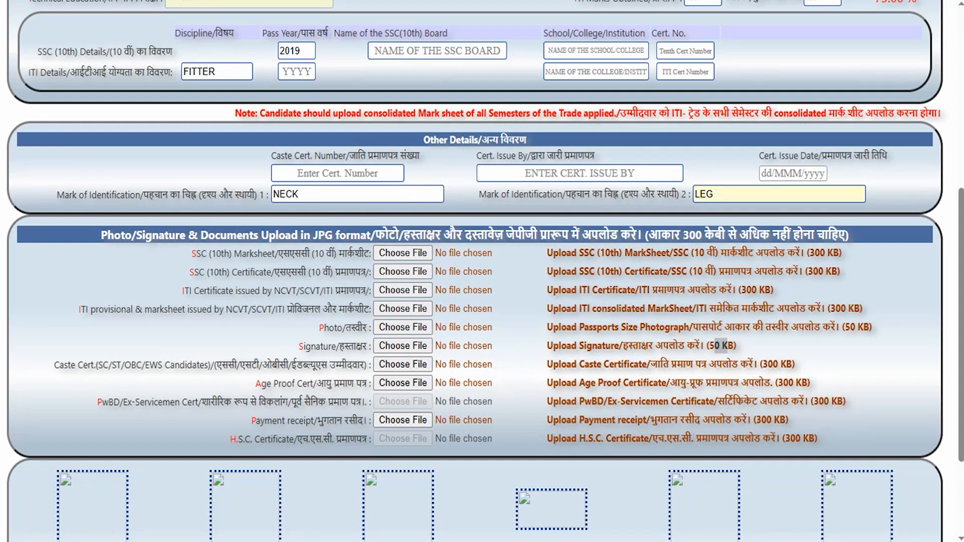
Review the uploaded document, photo and signature previews down to the form's submit option.
{"action": "left_click_drag", "start_coordinate": [626, 327], "coordinate": [650, 325]}
{"action": "left_click", "coordinate": [592, 338]}
{"action": "scroll", "coordinate": [587, 340], "scroll_direction": "down", "scroll_amount": 3}
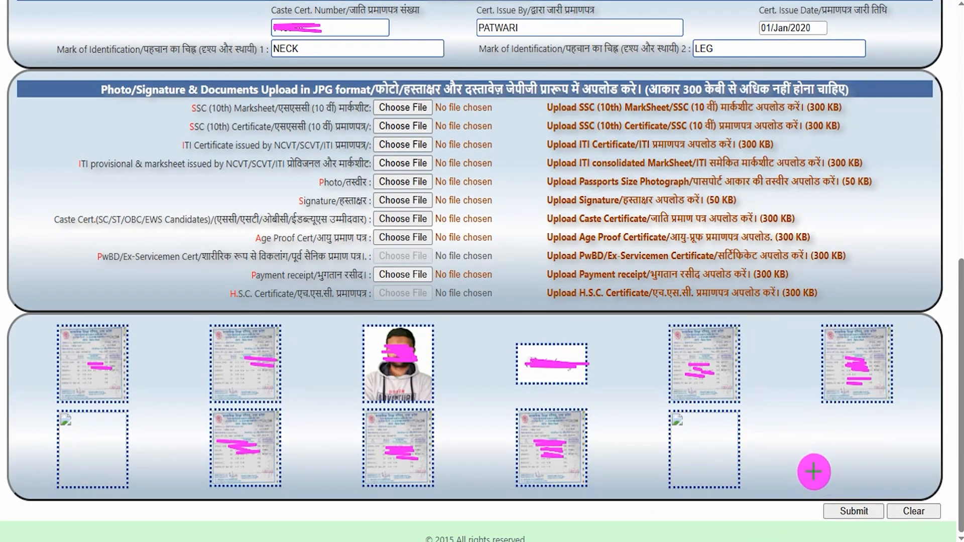
{"action": "left_click_drag", "start_coordinate": [809, 483], "coordinate": [885, 529]}
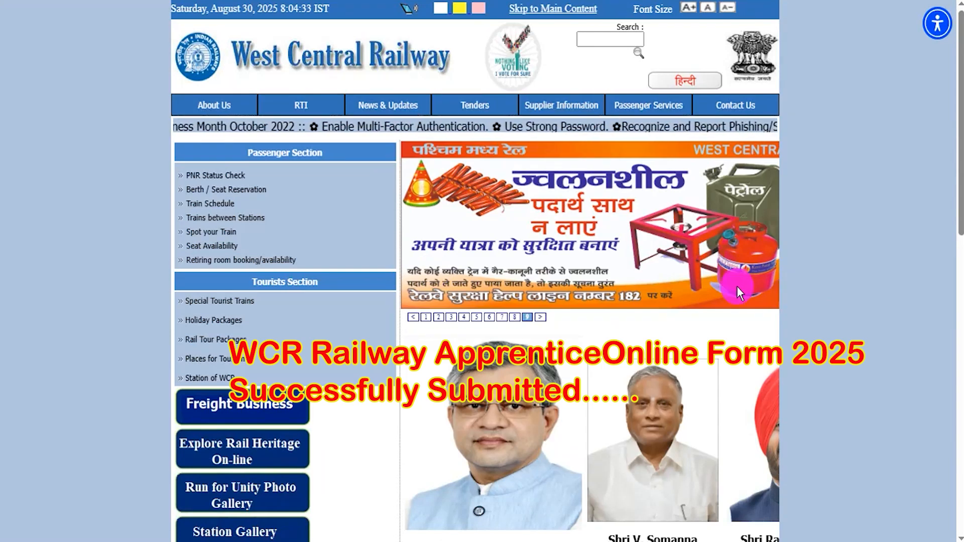
{"action": "left_click", "coordinate": [541, 318]}
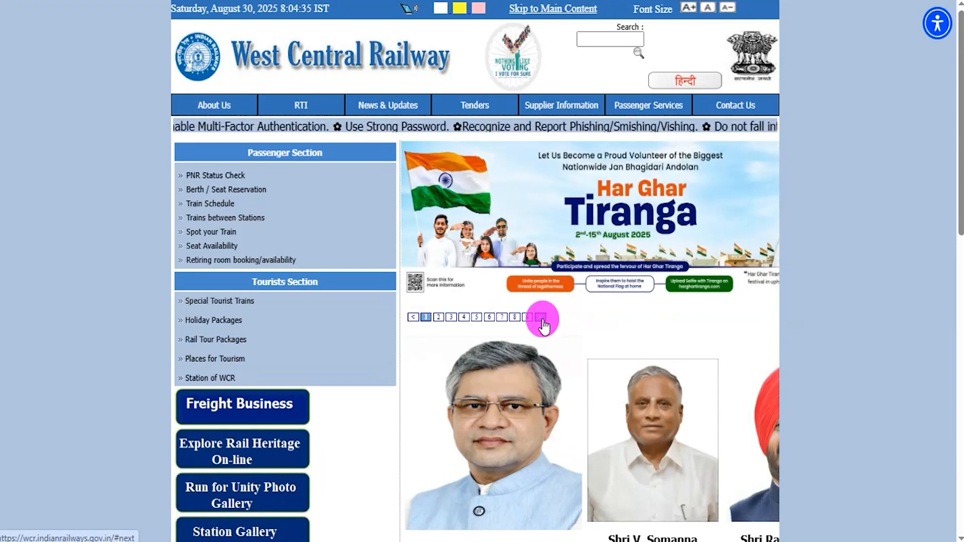
{"action": "left_click", "coordinate": [540, 318]}
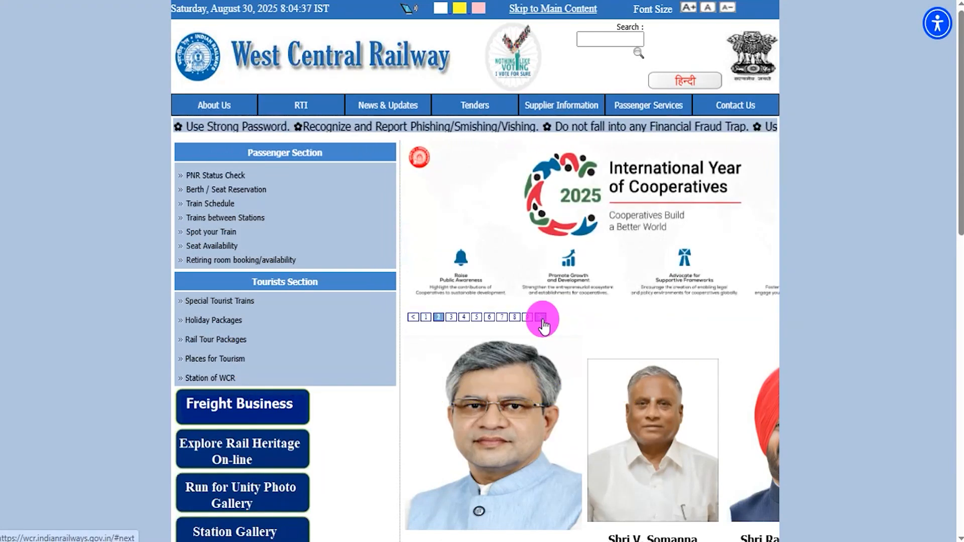
{"action": "left_click", "coordinate": [540, 318]}
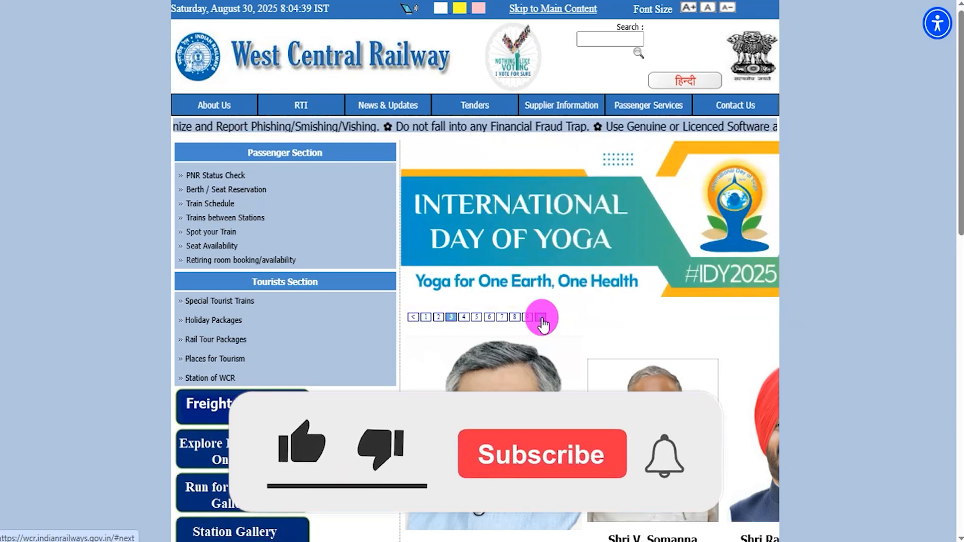
{"action": "left_click", "coordinate": [541, 318]}
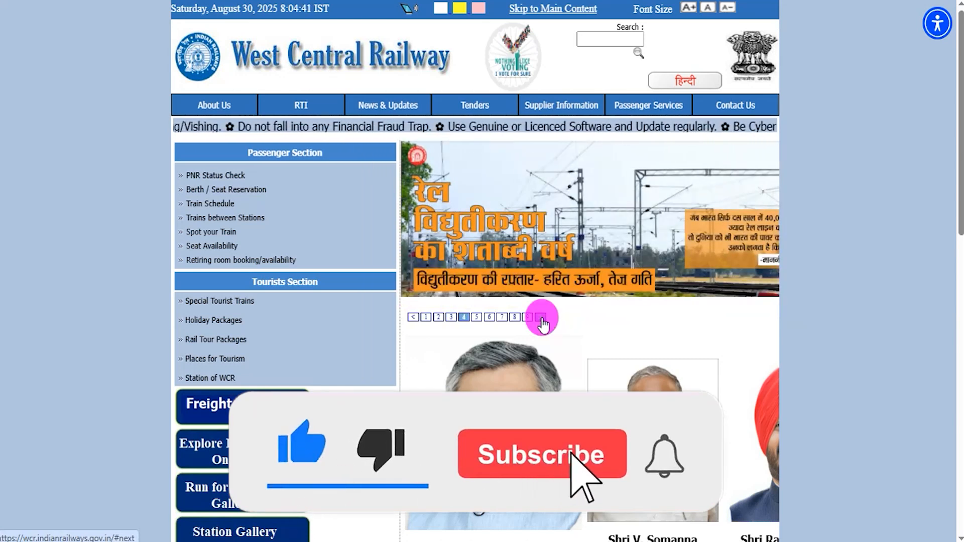
{"action": "left_click", "coordinate": [541, 319]}
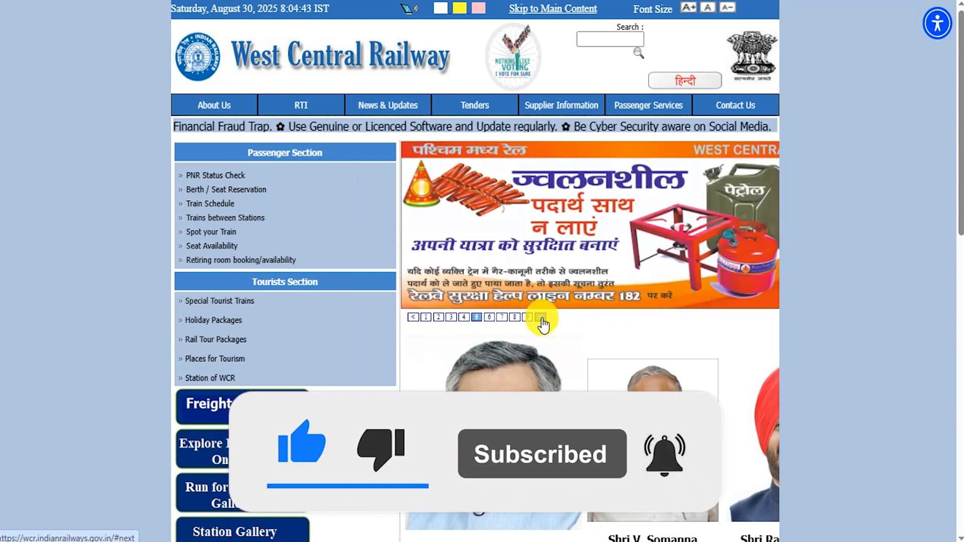
{"action": "left_click", "coordinate": [541, 319]}
{"action": "left_click", "coordinate": [541, 318]}
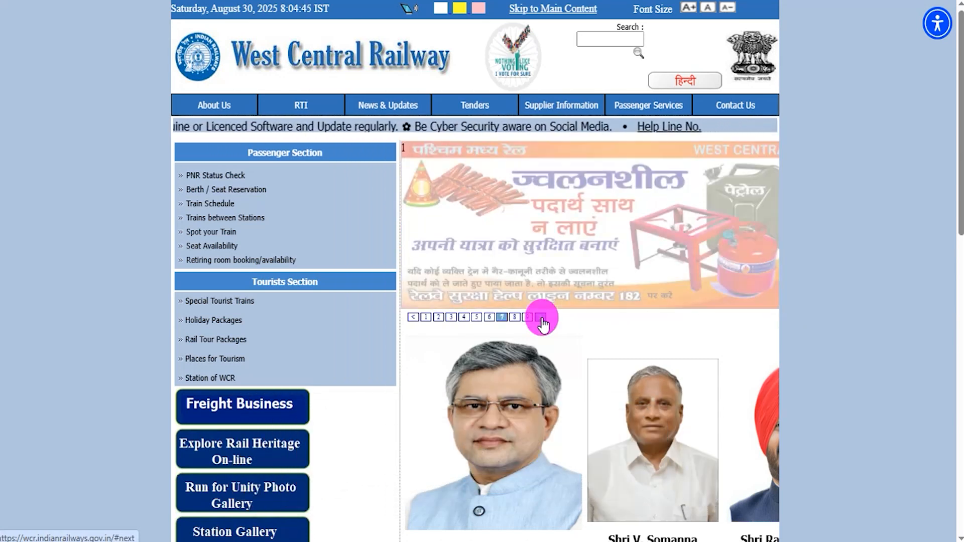